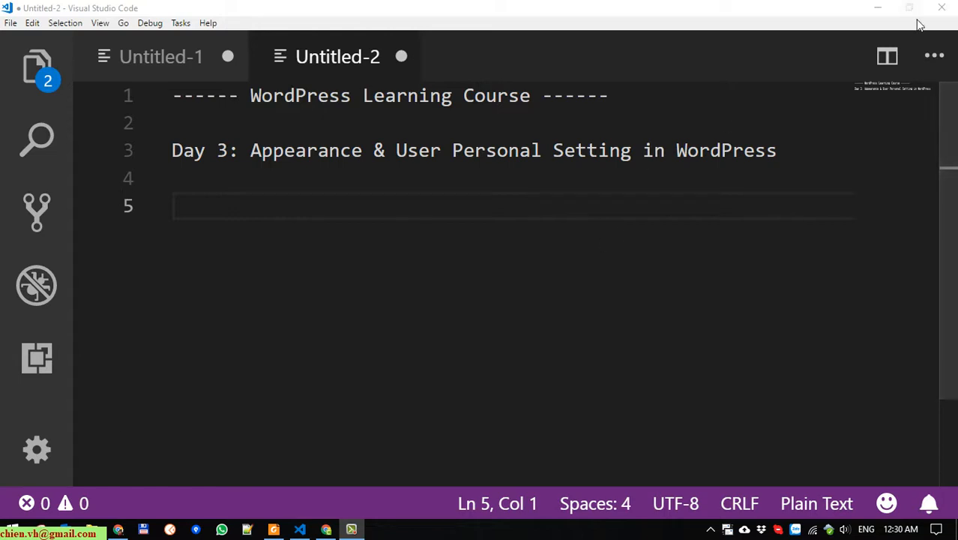
Switch to the WordPress admin in the browser and open your own user profile settings
{"action": "key", "text": "alt+Tab"}
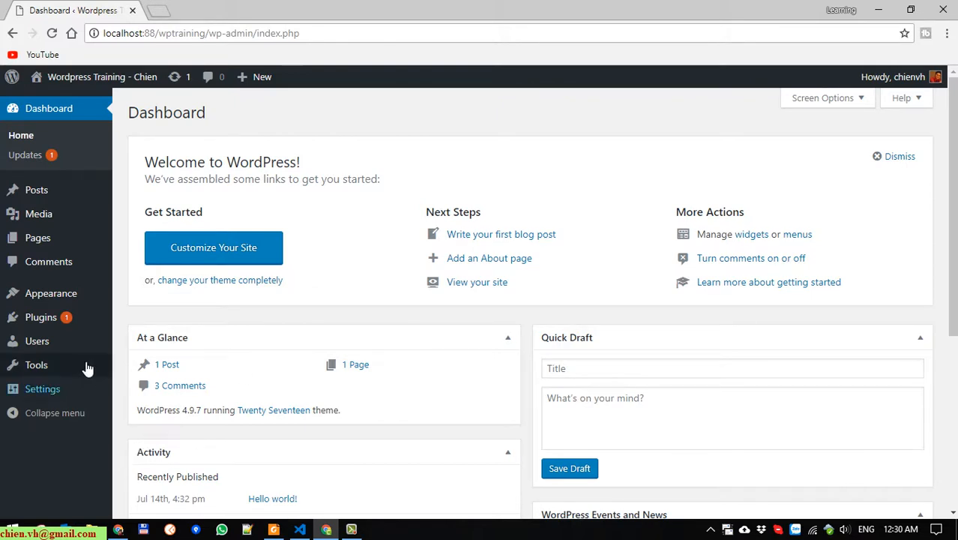
{"action": "mouse_move", "coordinate": [86, 300]}
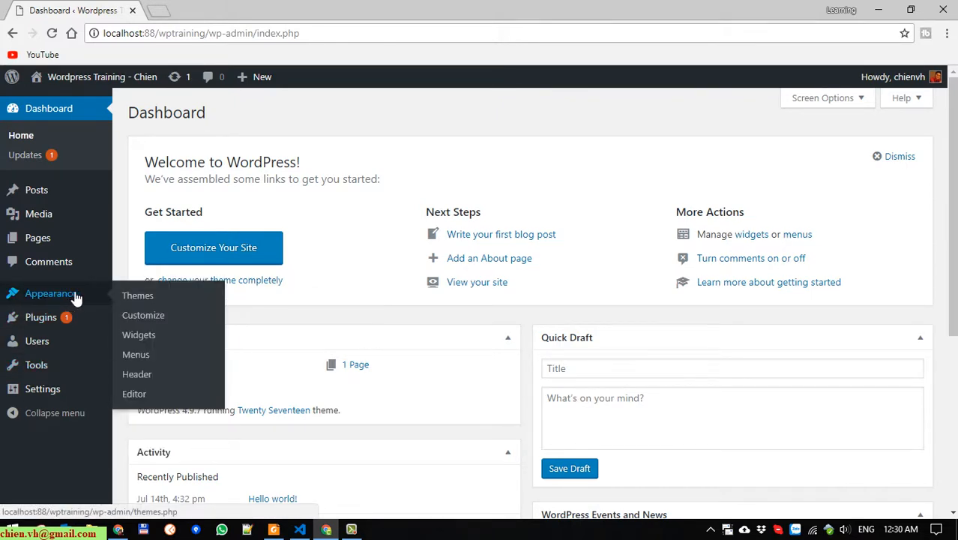
{"action": "mouse_move", "coordinate": [47, 346]}
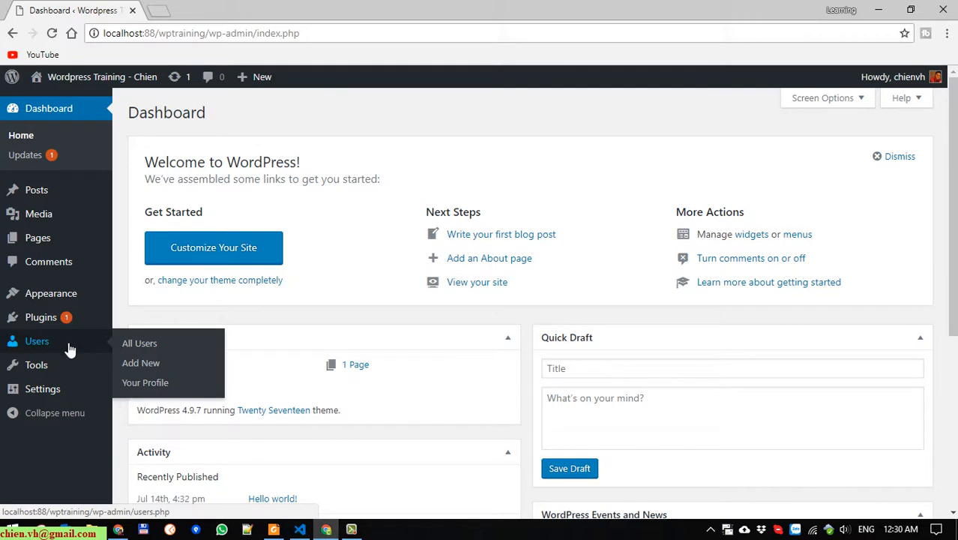
{"action": "left_click", "coordinate": [155, 385]}
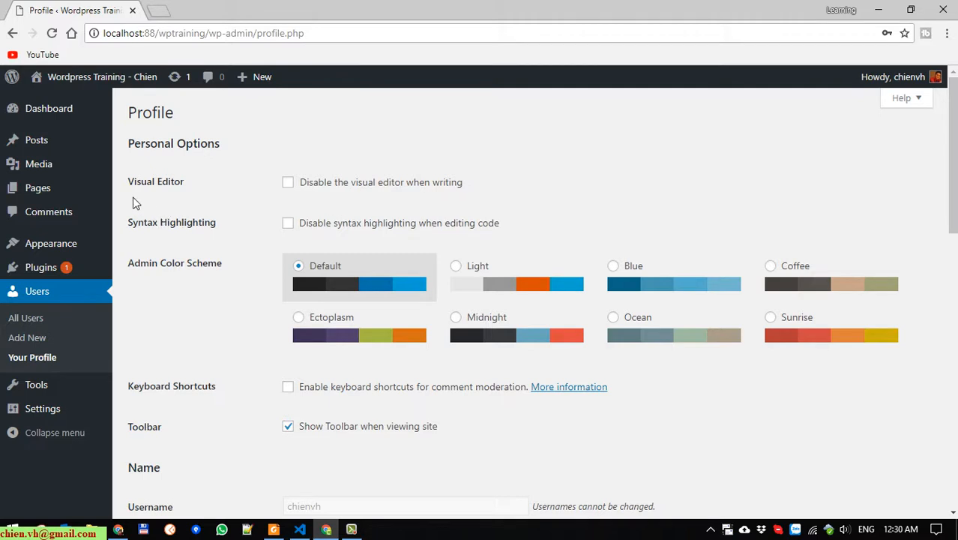
{"action": "left_click_drag", "start_coordinate": [130, 187], "coordinate": [214, 180]}
{"action": "left_click", "coordinate": [383, 155]}
Preview the Light, Coffee, Ectoplasm, Midnight, Ocean and Sunrise admin color schemes, then settle on Coffee
{"action": "left_click", "coordinate": [459, 267]}
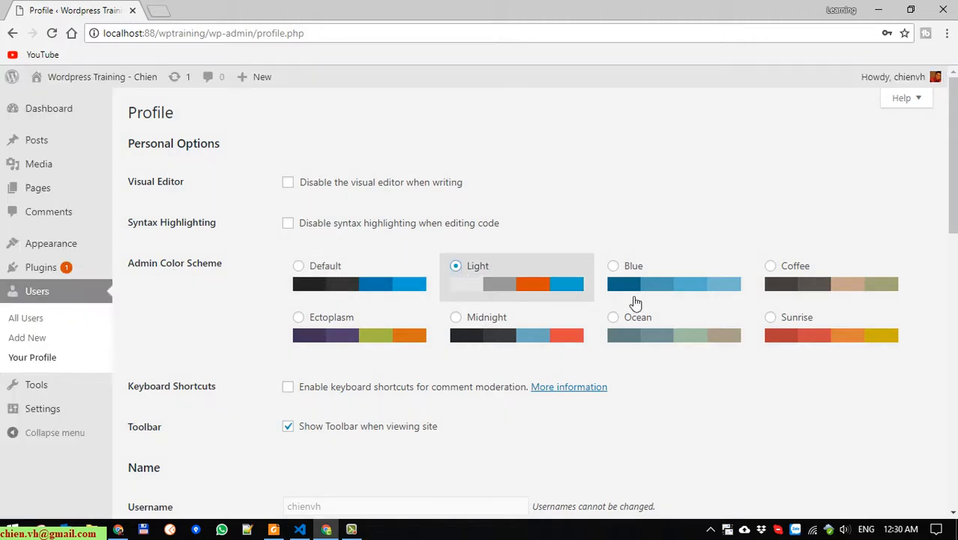
{"action": "left_click", "coordinate": [773, 269]}
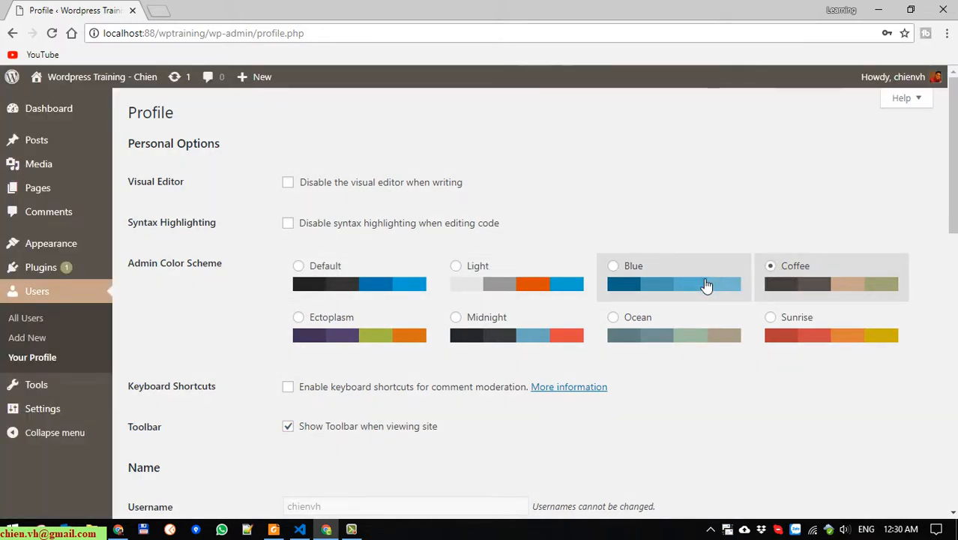
{"action": "left_click", "coordinate": [308, 321]}
{"action": "left_click", "coordinate": [459, 320]}
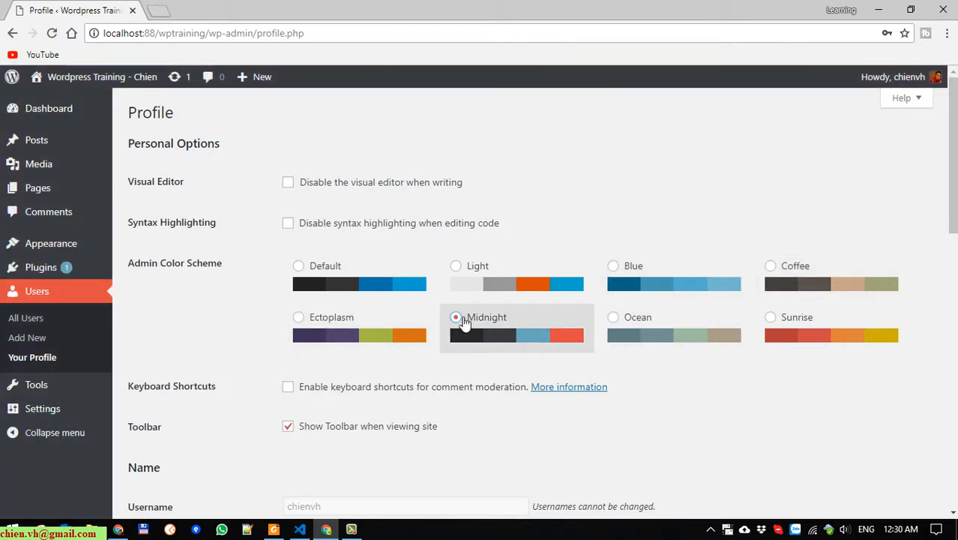
{"action": "left_click", "coordinate": [614, 318]}
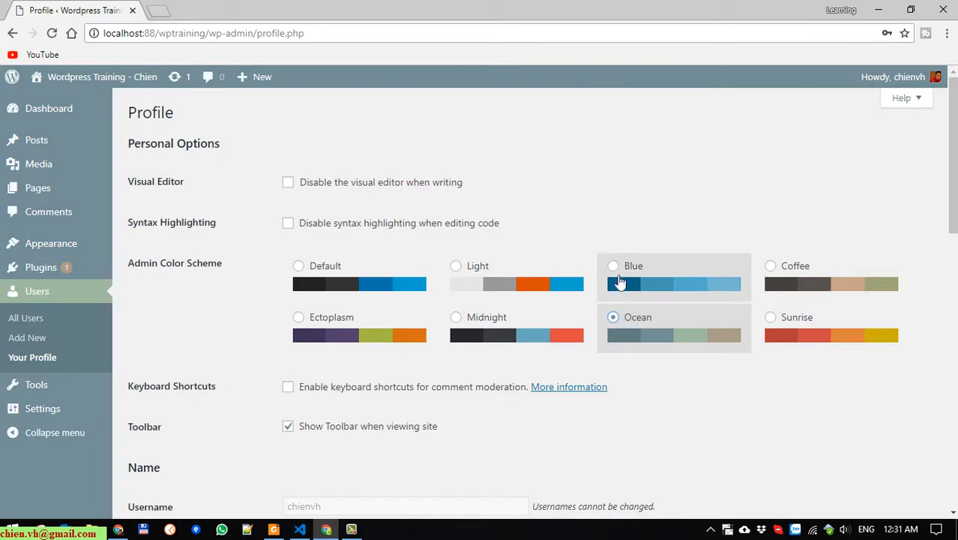
{"action": "left_click", "coordinate": [771, 321]}
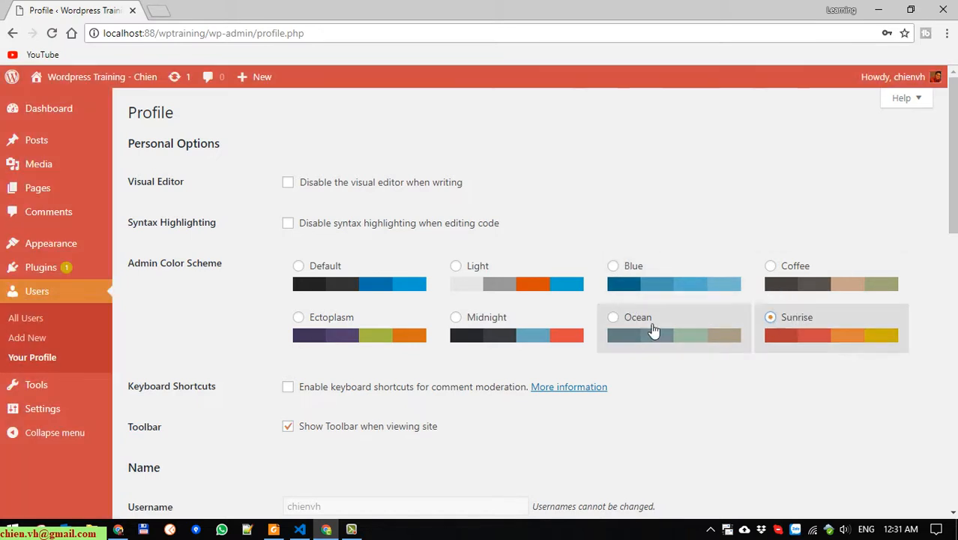
{"action": "left_click", "coordinate": [771, 268]}
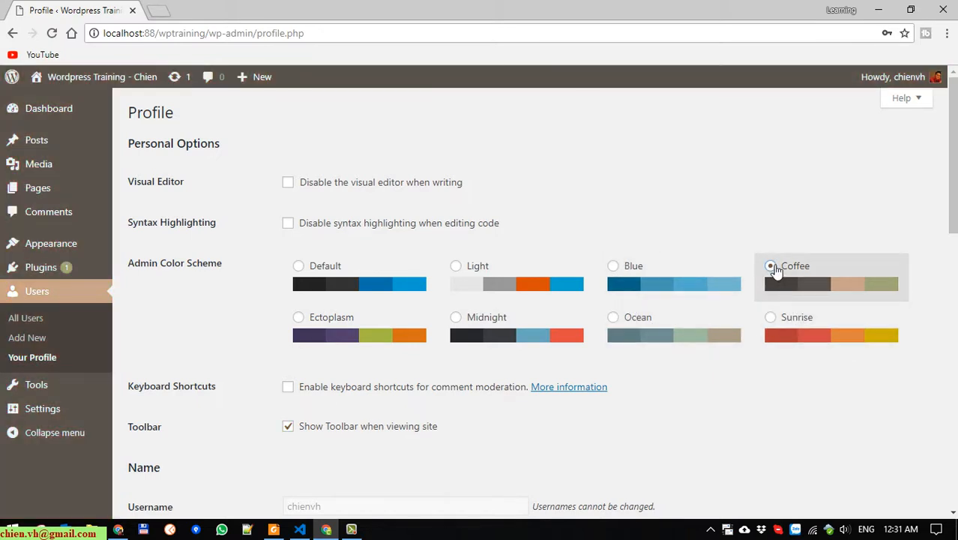
Fill in the user's first name and last name in the profile's Name section
{"action": "scroll", "coordinate": [518, 382], "scroll_direction": "down", "scroll_amount": 1}
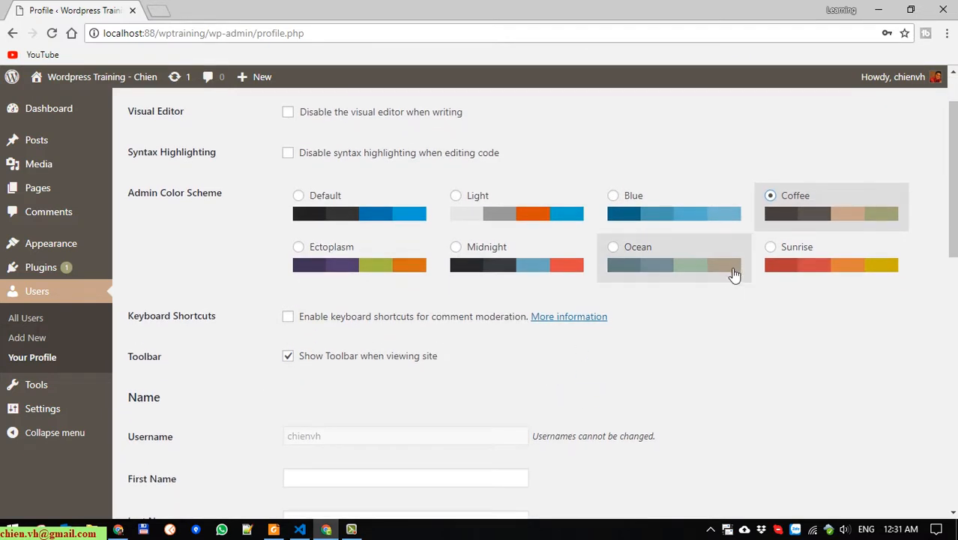
{"action": "scroll", "coordinate": [781, 293], "scroll_direction": "down", "scroll_amount": 1}
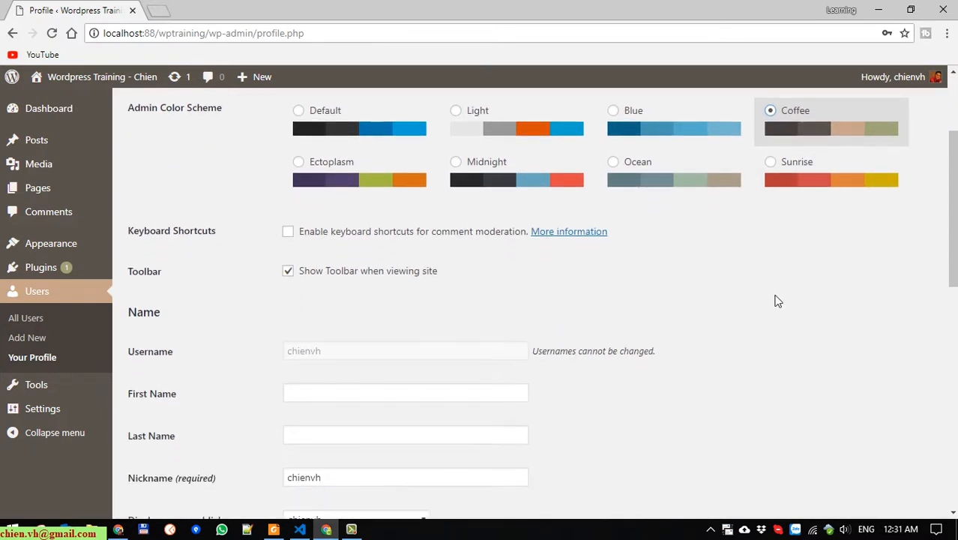
{"action": "scroll", "coordinate": [777, 300], "scroll_direction": "down", "scroll_amount": 1}
{"action": "left_click", "coordinate": [384, 345]}
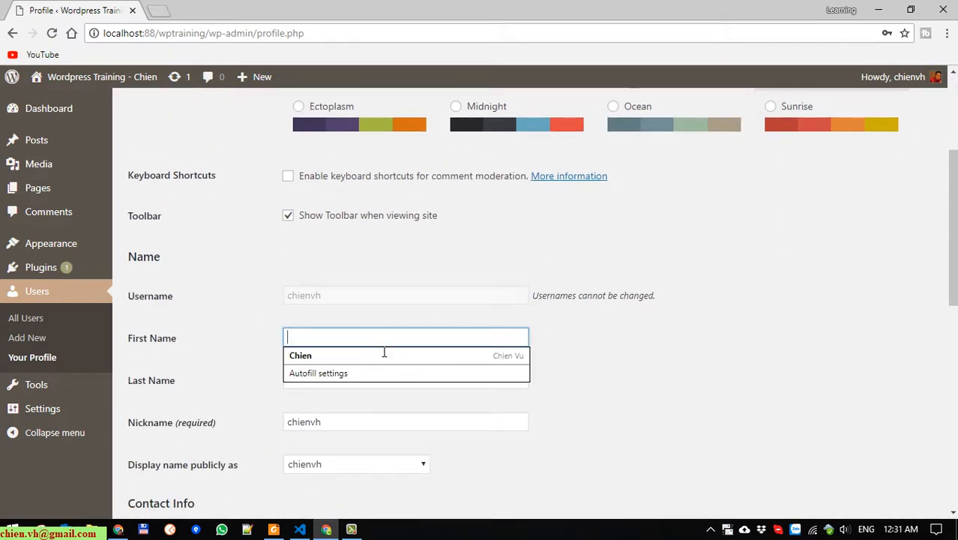
{"action": "type", "text": "Che"}
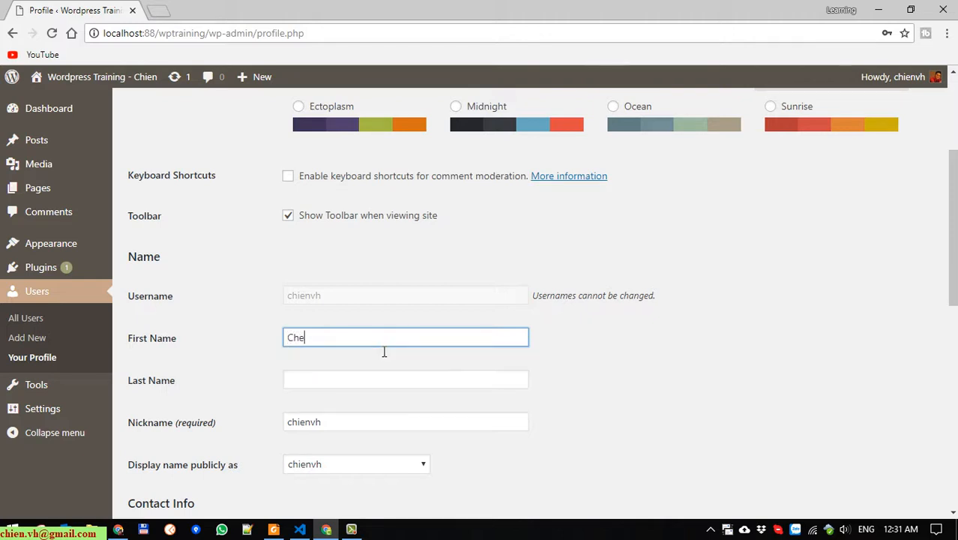
{"action": "type", "text": "i"}
{"action": "key", "text": "BackSpace"}
{"action": "key", "text": "BackSpace"}
{"action": "type", "text": "ien"}
{"action": "key", "text": "Tab"}
{"action": "type", "text": "Vu"}
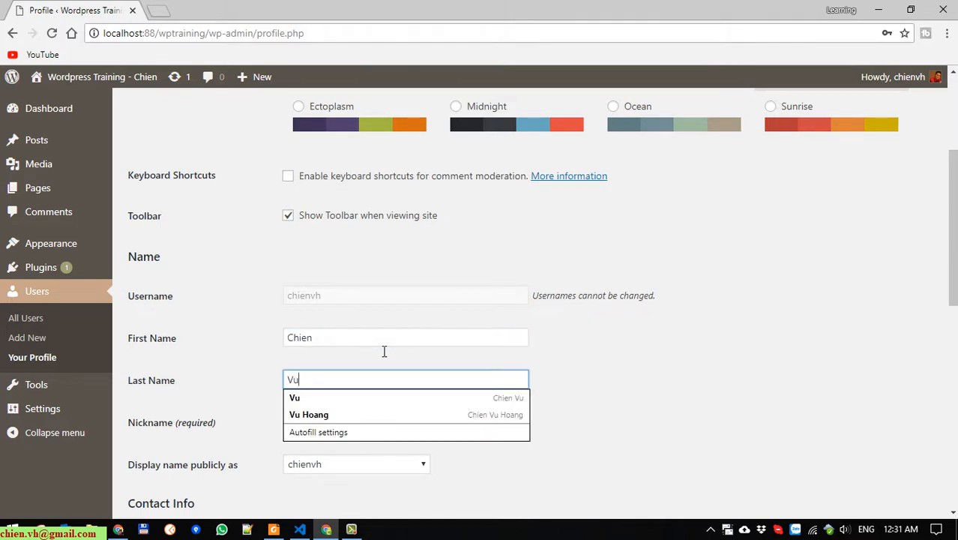
{"action": "left_click", "coordinate": [686, 384]}
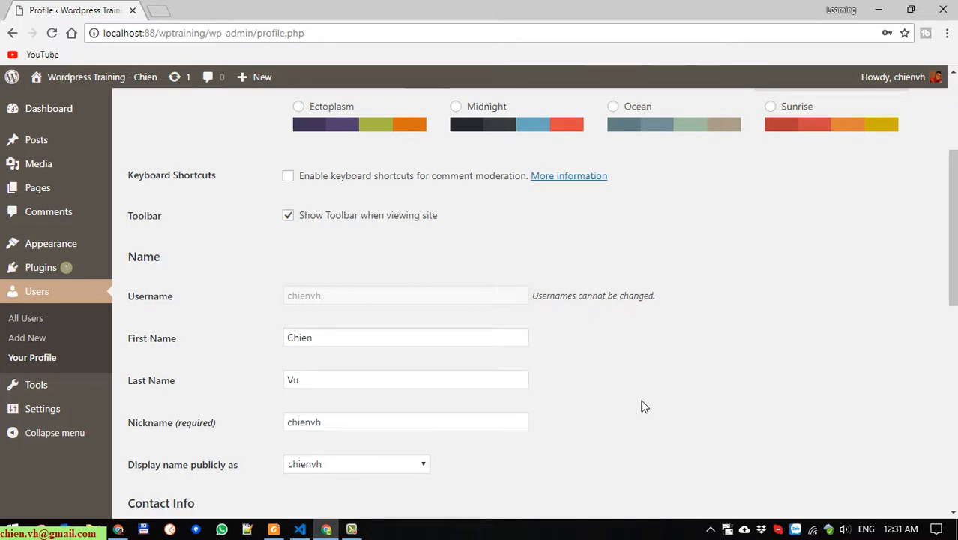
Check the public display name choices and enter "Love programming!" as the biographical info
{"action": "scroll", "coordinate": [642, 405], "scroll_direction": "down", "scroll_amount": 2}
{"action": "left_click", "coordinate": [425, 323]}
{"action": "left_click", "coordinate": [424, 324]}
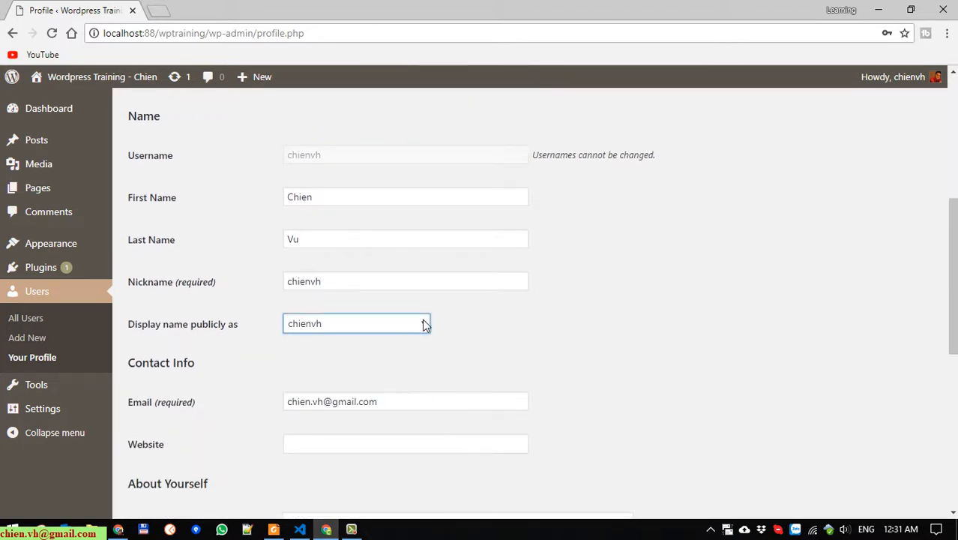
{"action": "scroll", "coordinate": [439, 379], "scroll_direction": "down", "scroll_amount": 3}
{"action": "left_click", "coordinate": [413, 351]}
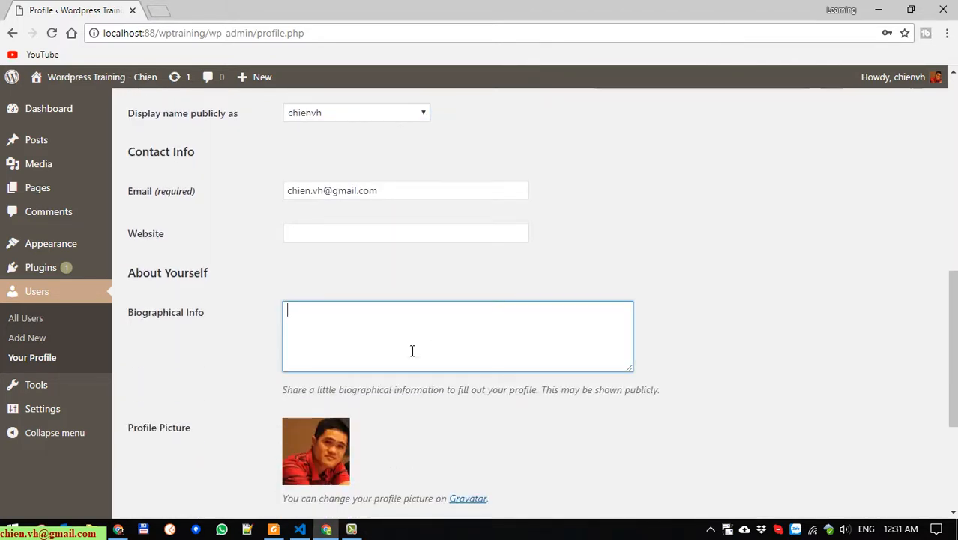
{"action": "type", "text": "Love programming!"}
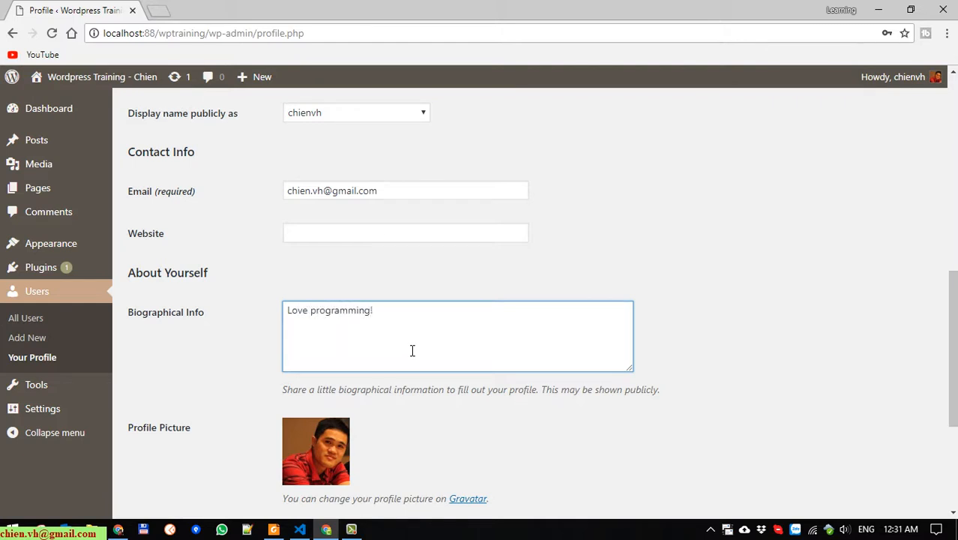
Open the Gravatar site linked beneath the profile picture in a new tab, look it over, and close it
{"action": "scroll", "coordinate": [396, 387], "scroll_direction": "down", "scroll_amount": 3}
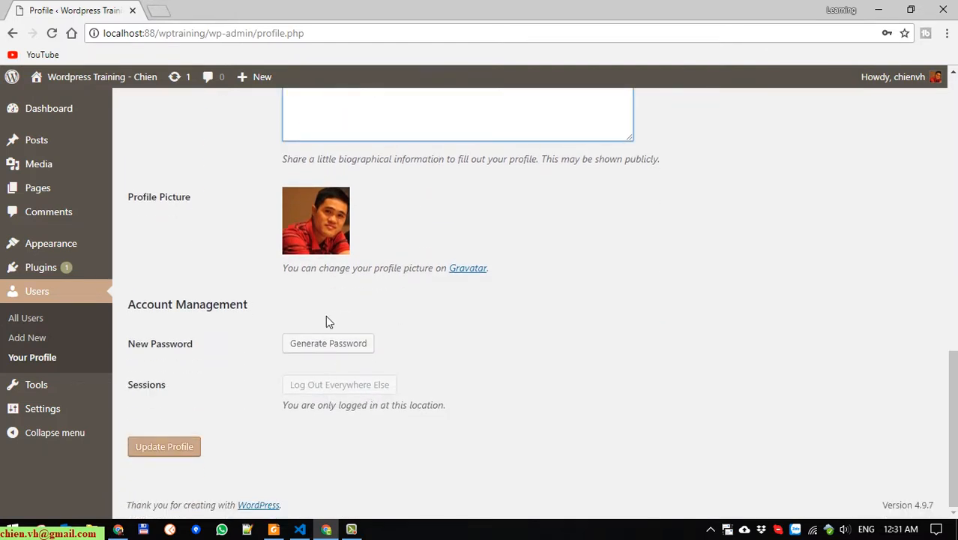
{"action": "scroll", "coordinate": [326, 321], "scroll_direction": "up", "scroll_amount": 1}
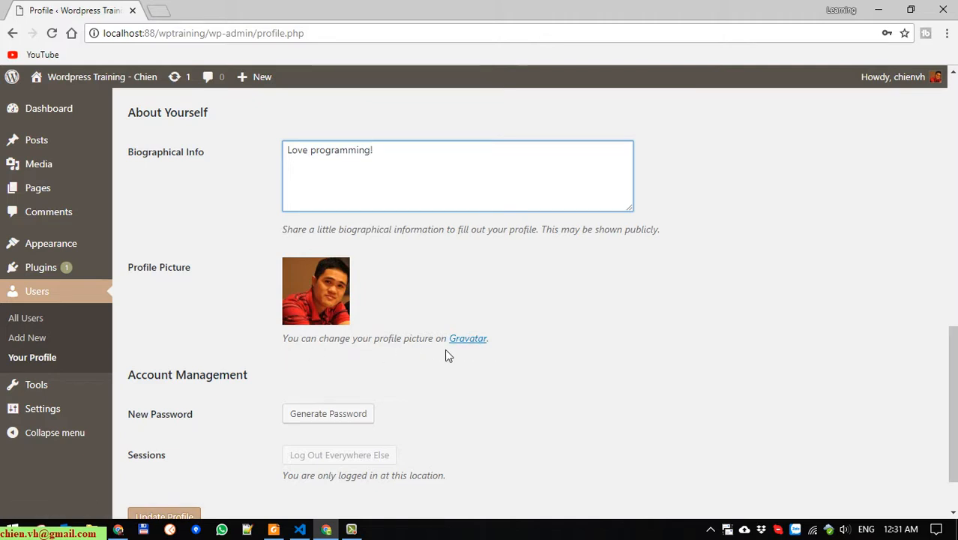
{"action": "left_click", "coordinate": [469, 339], "text": "ctrl"}
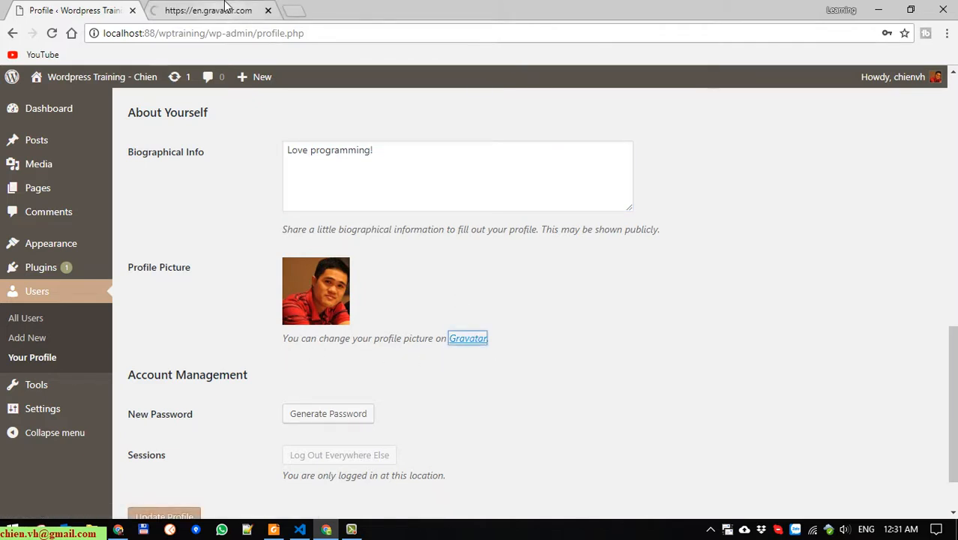
{"action": "left_click", "coordinate": [216, 13]}
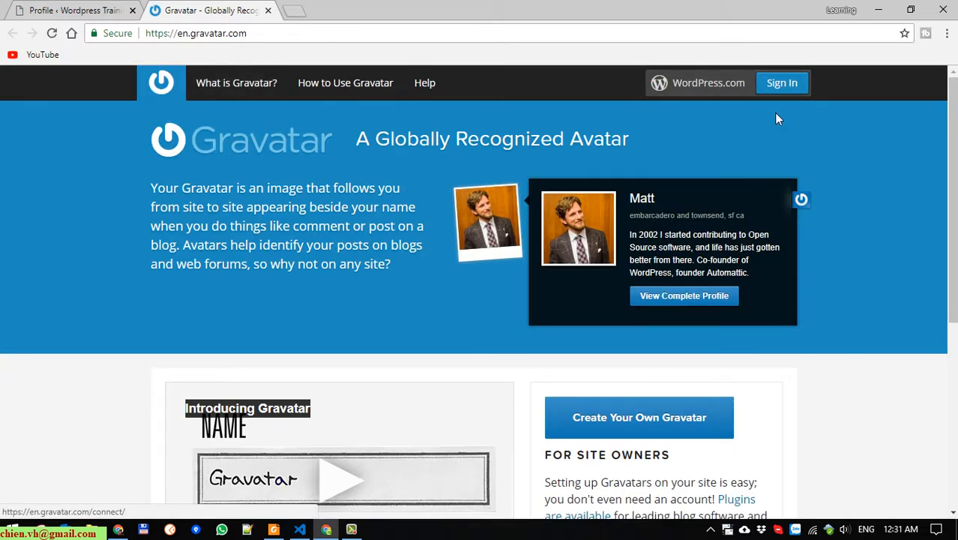
{"action": "scroll", "coordinate": [728, 216], "scroll_direction": "down", "scroll_amount": 3}
{"action": "scroll", "coordinate": [798, 214], "scroll_direction": "up", "scroll_amount": 3}
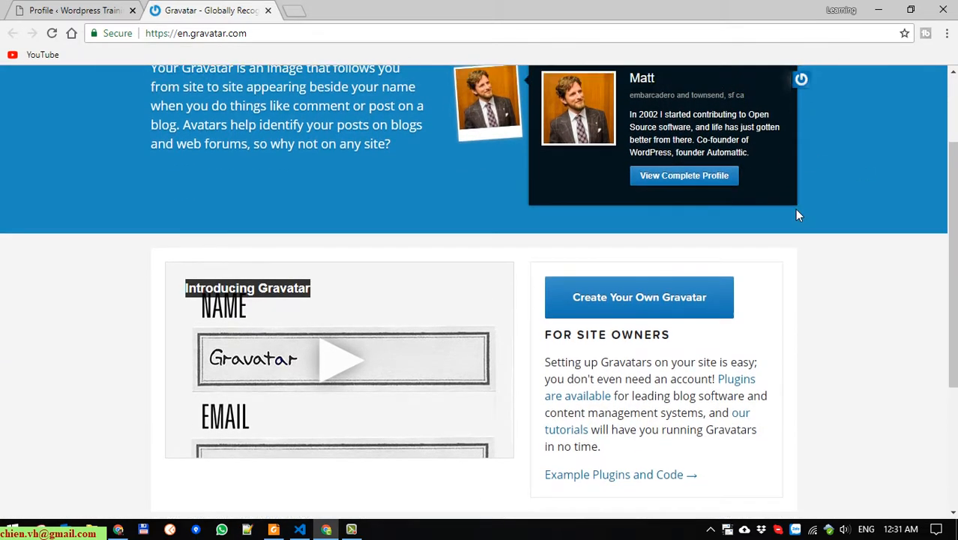
{"action": "middle_click", "coordinate": [213, 6]}
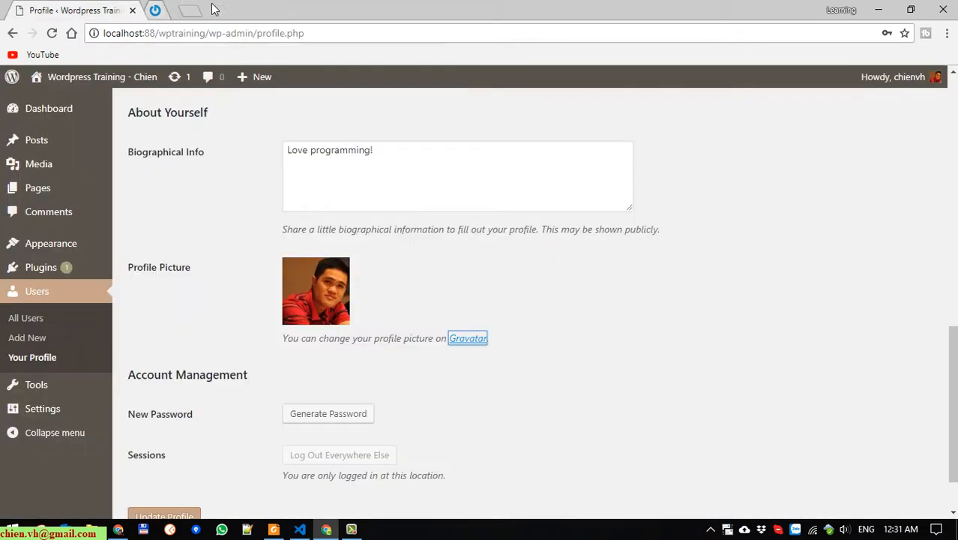
{"action": "left_click", "coordinate": [782, 349]}
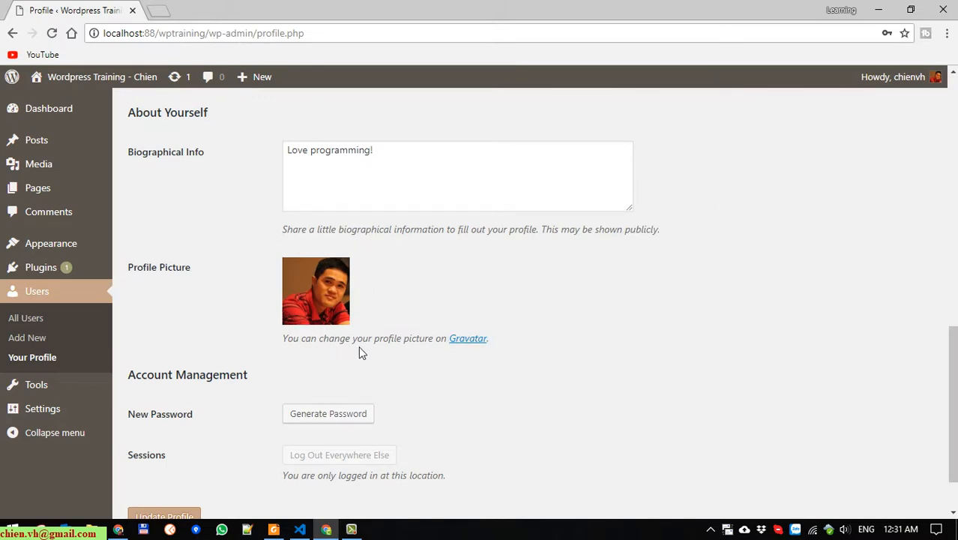
Save the profile changes and check the update notice
{"action": "scroll", "coordinate": [324, 298], "scroll_direction": "down", "scroll_amount": 2}
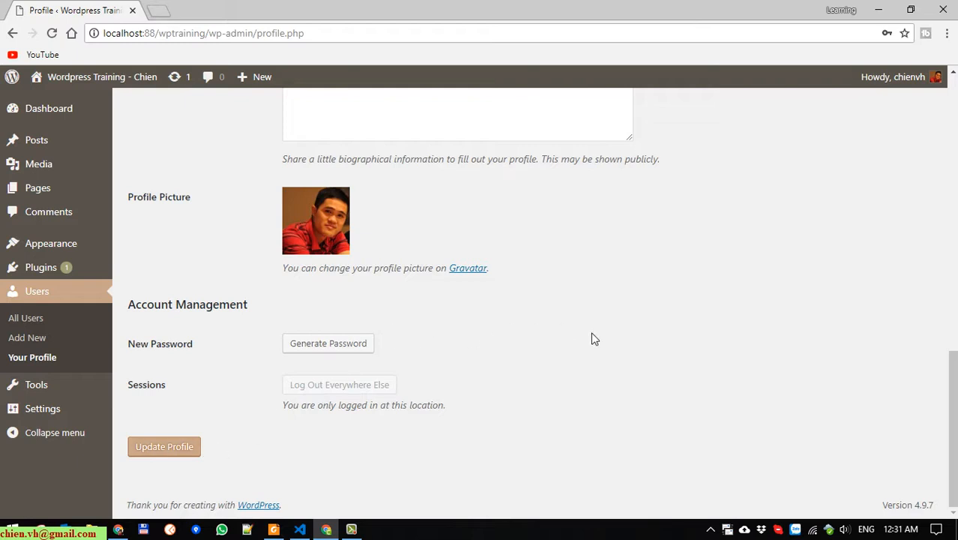
{"action": "left_click", "coordinate": [184, 448]}
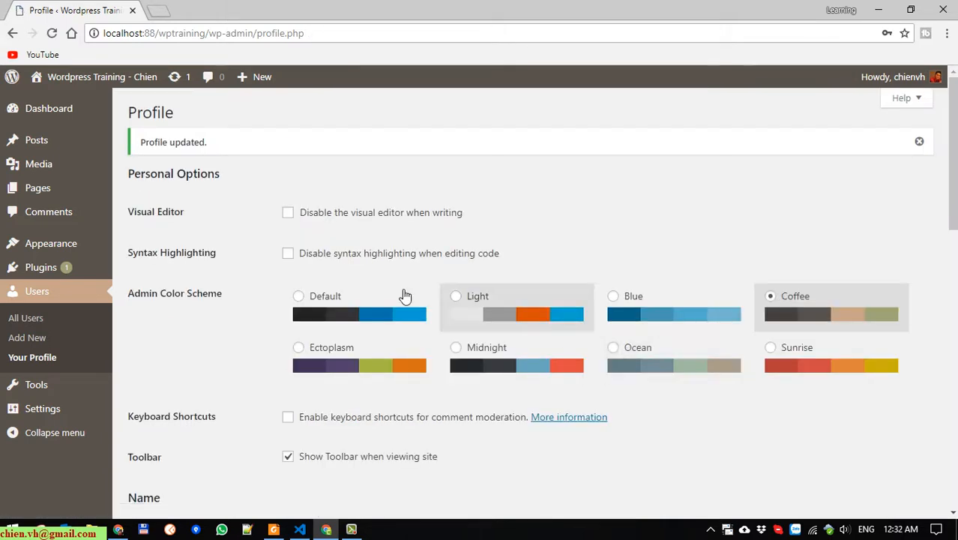
{"action": "left_click_drag", "start_coordinate": [131, 143], "coordinate": [231, 144]}
{"action": "left_click", "coordinate": [299, 142]}
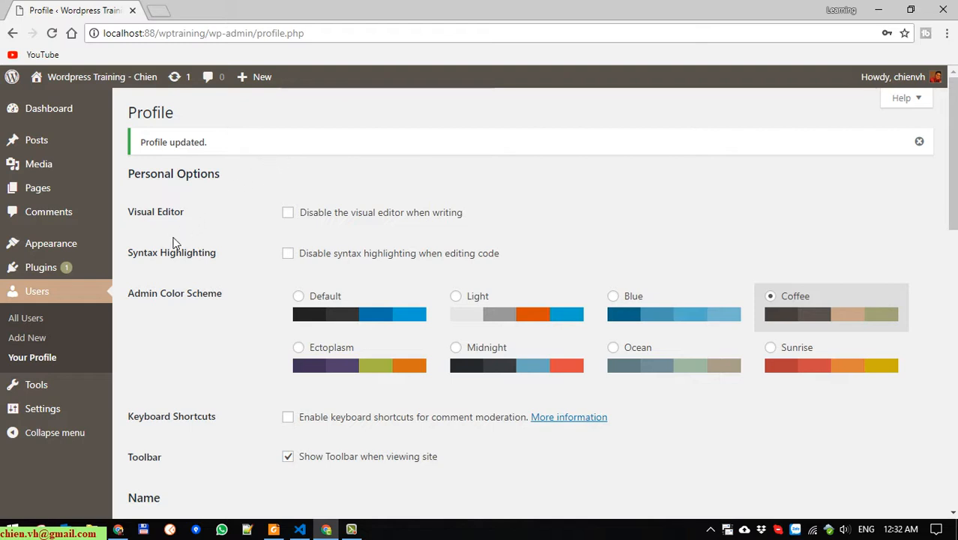
Open the theme management page under Appearance and look through the installed themes
{"action": "left_click", "coordinate": [70, 247]}
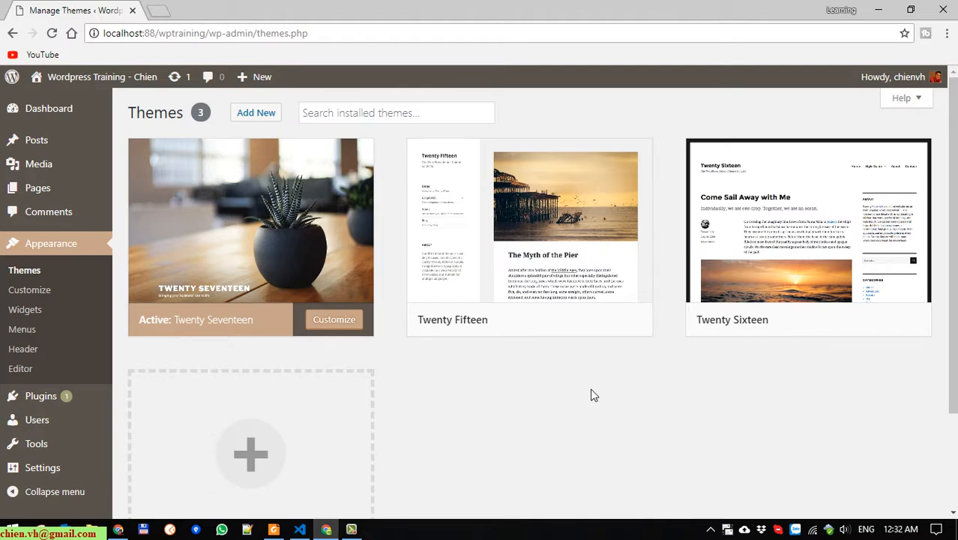
{"action": "scroll", "coordinate": [592, 394], "scroll_direction": "down", "scroll_amount": 2}
{"action": "scroll", "coordinate": [591, 395], "scroll_direction": "up", "scroll_amount": 2}
{"action": "double_click", "coordinate": [161, 116]}
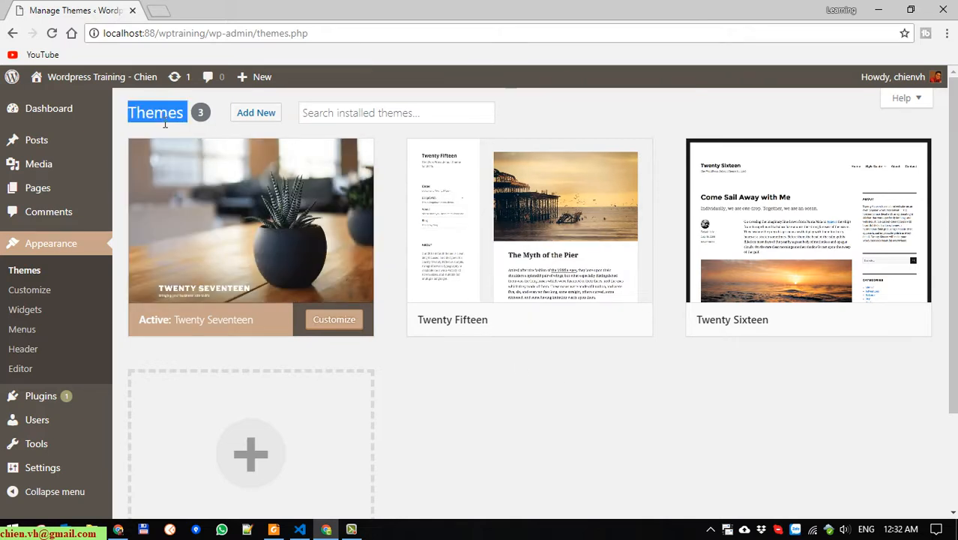
{"action": "left_click", "coordinate": [535, 421]}
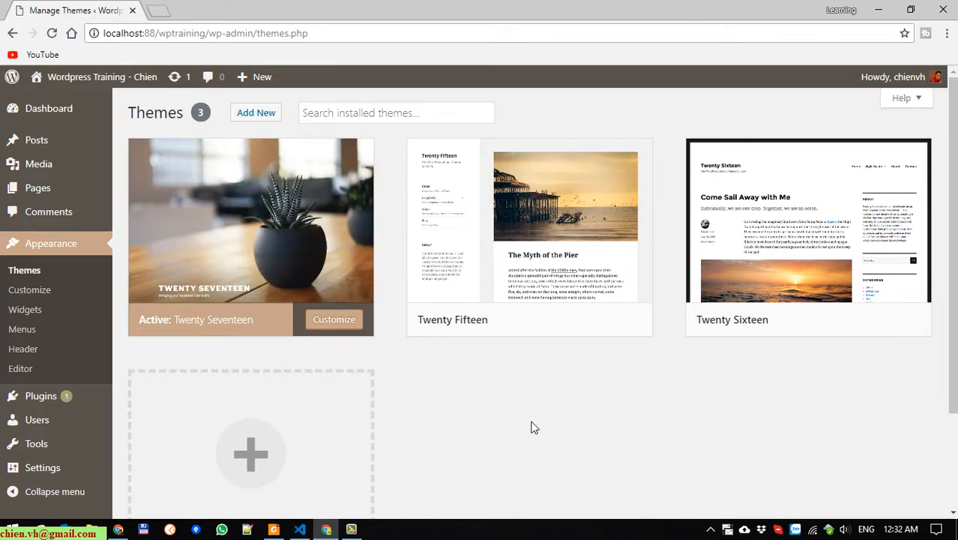
{"action": "left_click_drag", "start_coordinate": [952, 280], "coordinate": [946, 375]}
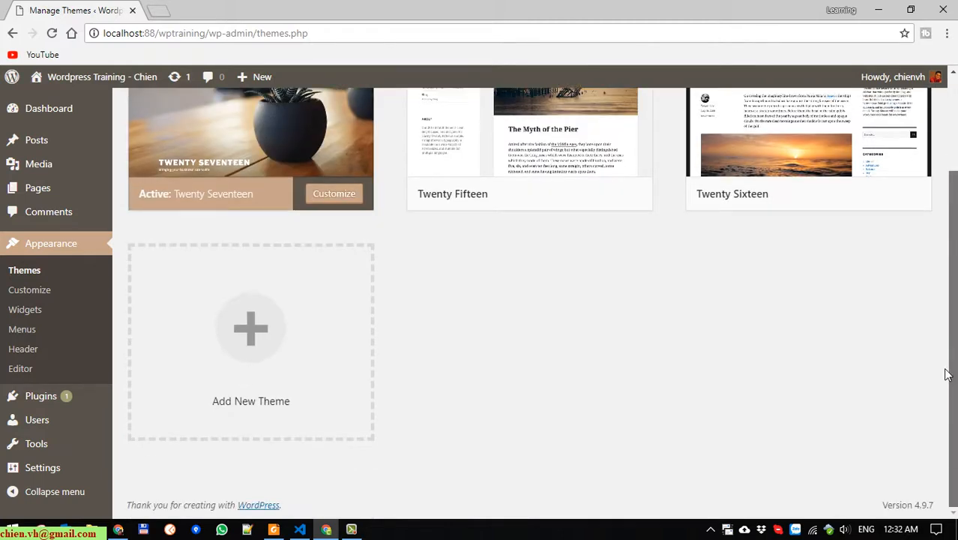
{"action": "scroll", "coordinate": [525, 300], "scroll_direction": "up", "scroll_amount": 2}
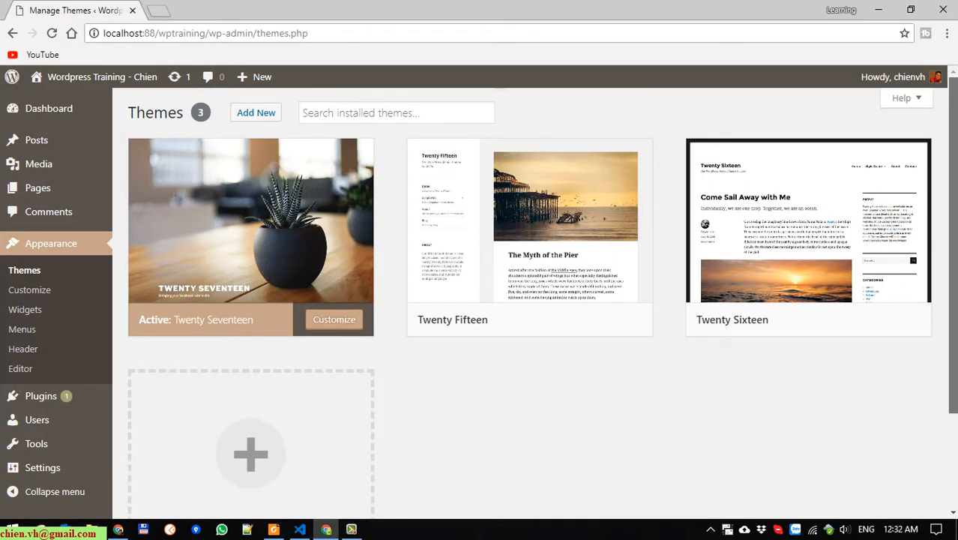
Open the live site in a new tab and look over its front page in the current theme
{"action": "mouse_move", "coordinate": [87, 85]}
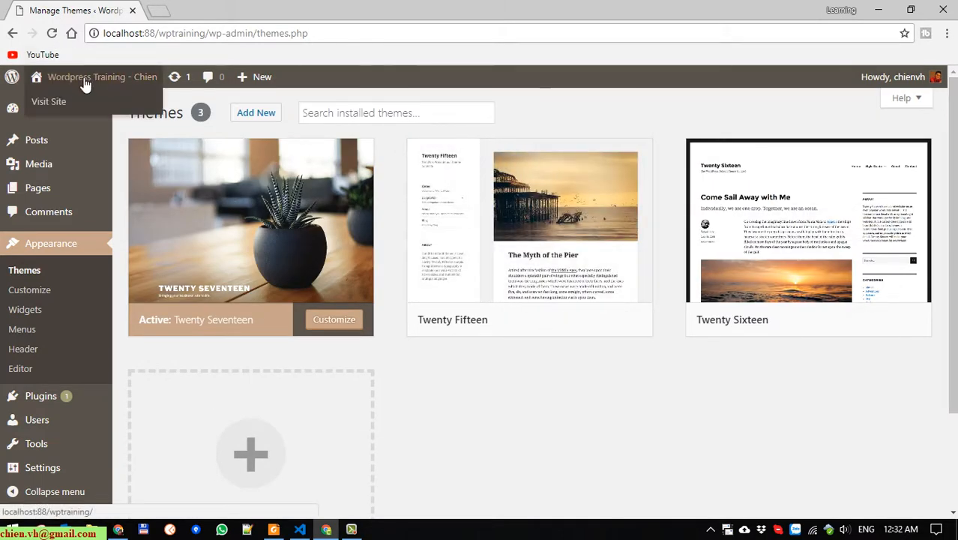
{"action": "middle_click", "coordinate": [50, 102]}
{"action": "left_click", "coordinate": [199, 10]}
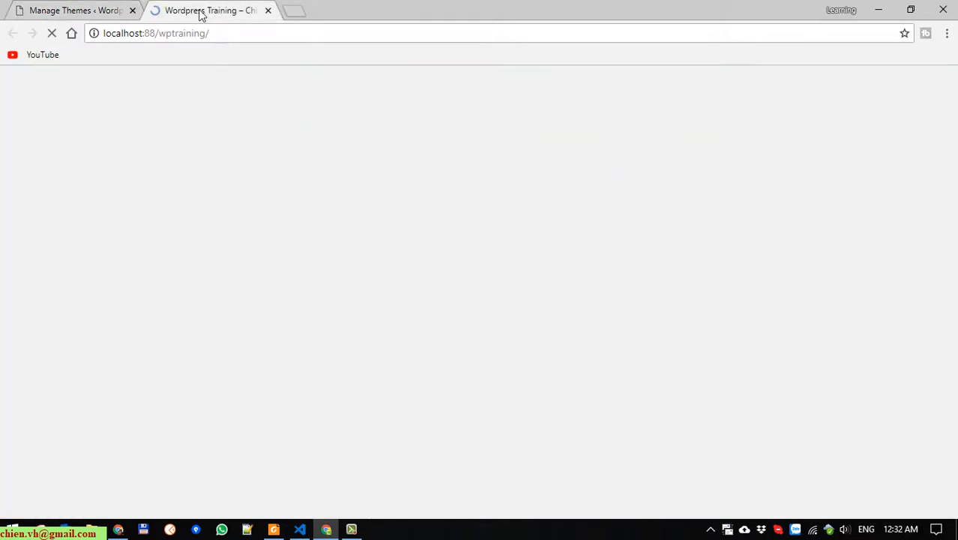
{"action": "left_click", "coordinate": [207, 37]}
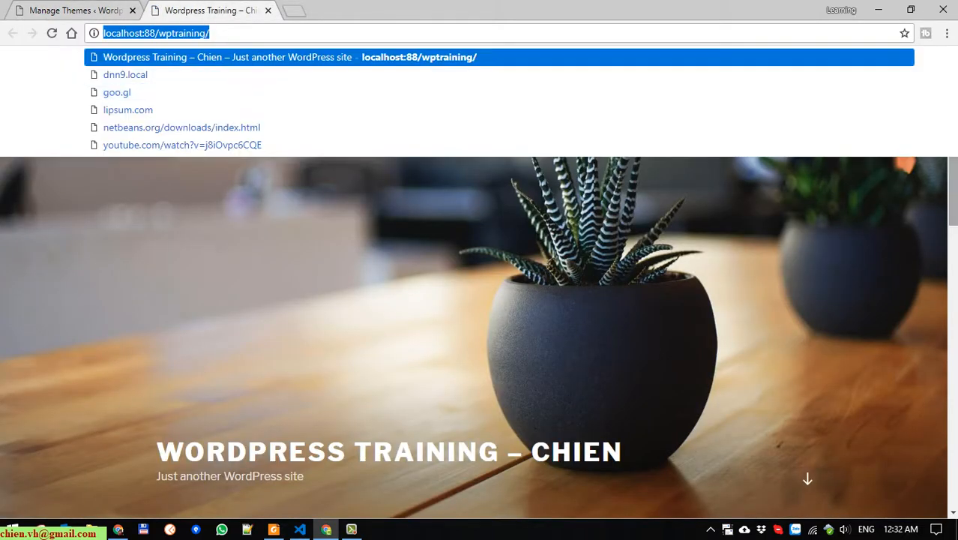
{"action": "left_click", "coordinate": [840, 261]}
{"action": "left_click_drag", "start_coordinate": [956, 132], "coordinate": [940, 90]}
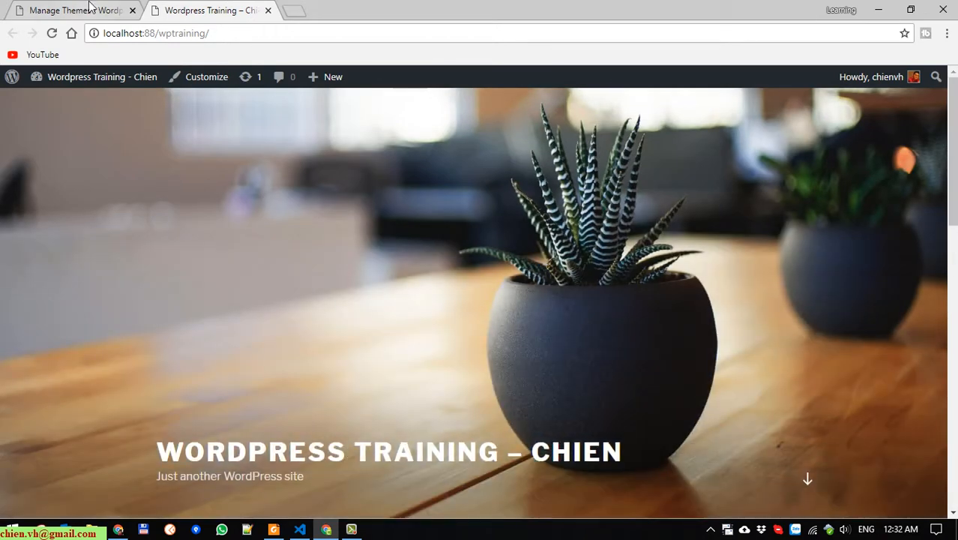
From the theme management page, live preview the Twenty Sixteen theme, activate and publish it, and close the customizer
{"action": "left_click", "coordinate": [90, 10]}
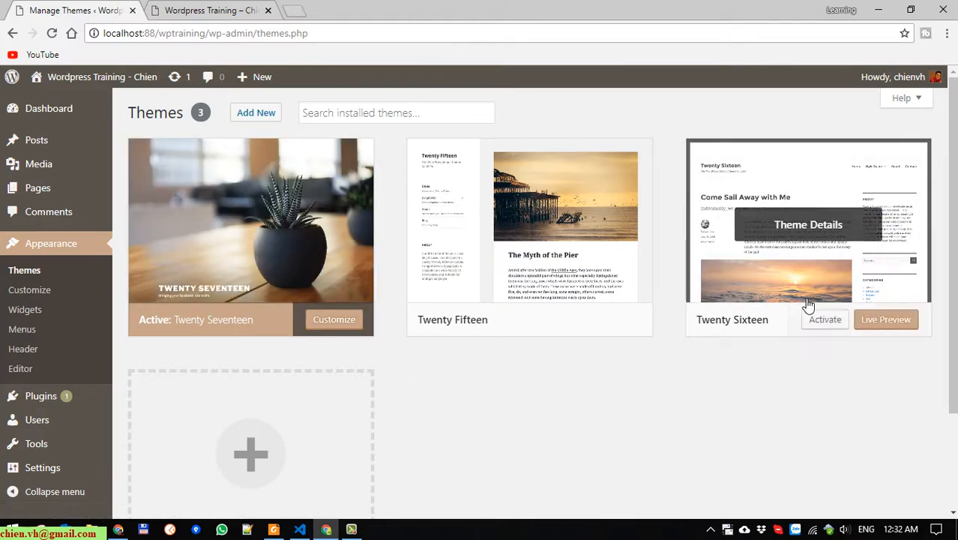
{"action": "left_click", "coordinate": [897, 320]}
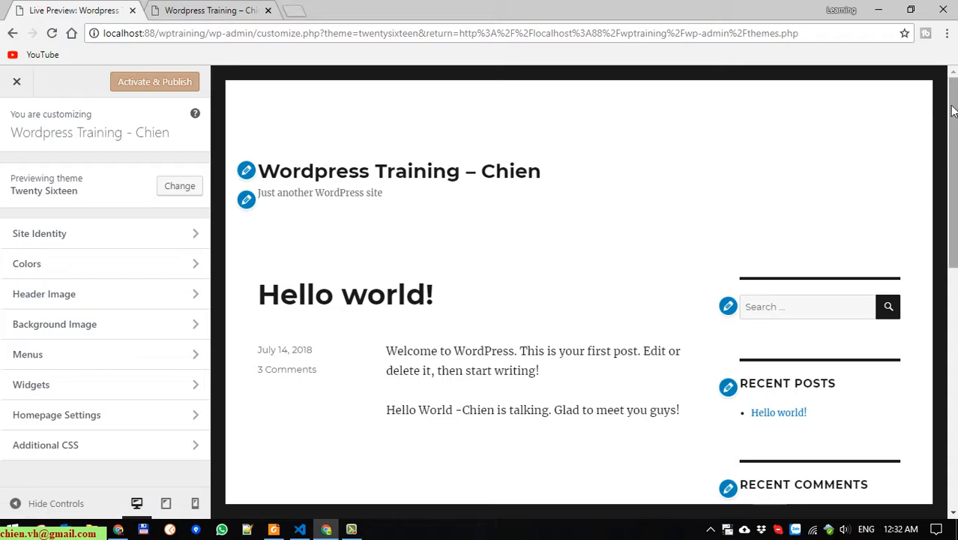
{"action": "left_click_drag", "start_coordinate": [953, 110], "coordinate": [931, 72]}
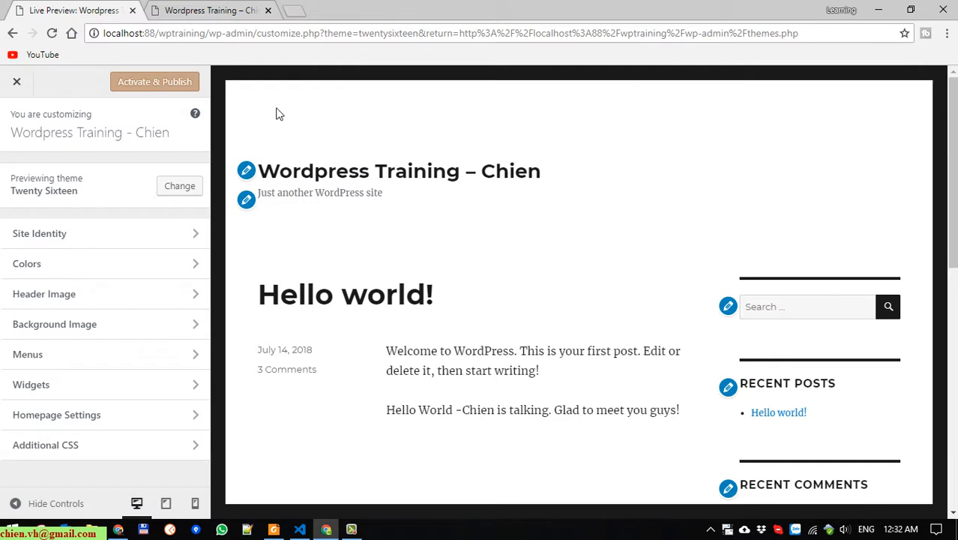
{"action": "left_click", "coordinate": [179, 84]}
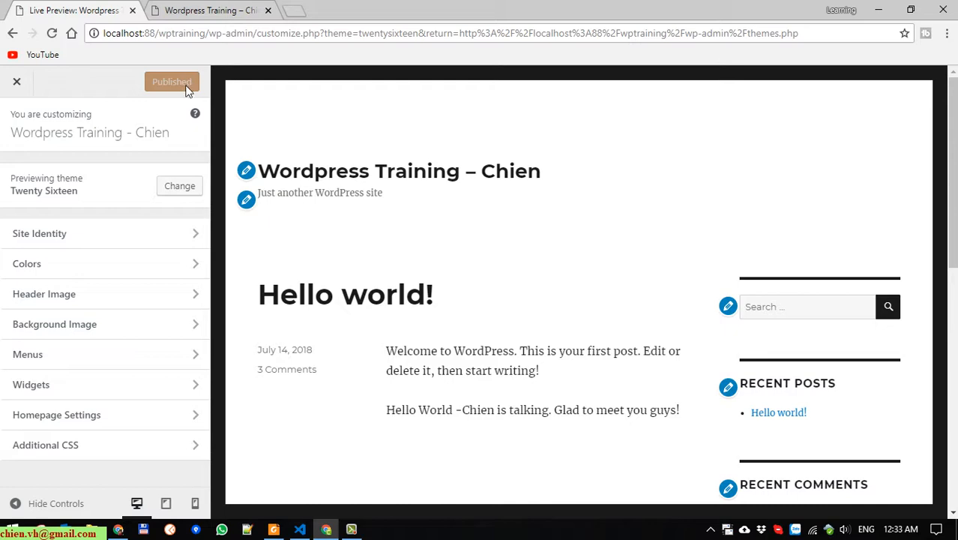
{"action": "left_click", "coordinate": [16, 81]}
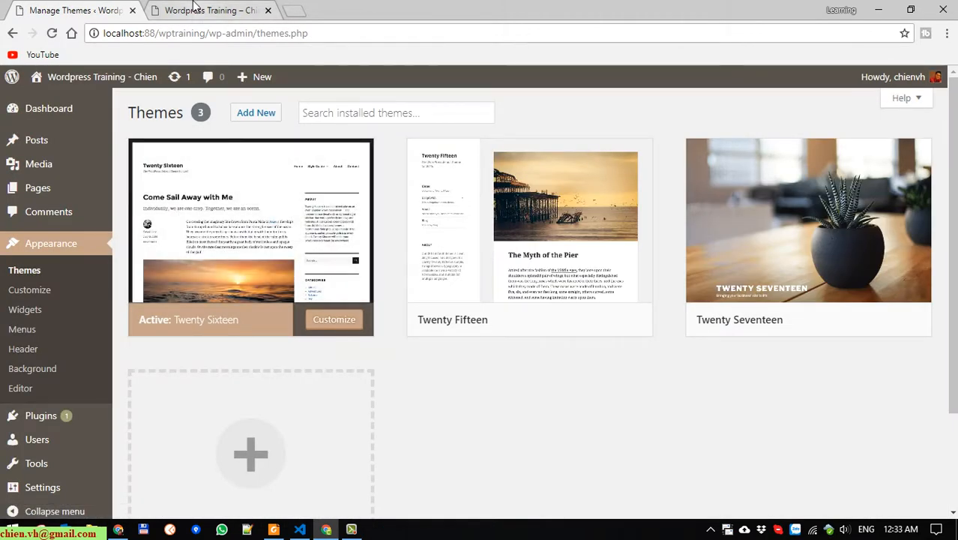
Reload the live site in its open tab and look over the front page with the newly activated theme
{"action": "left_click", "coordinate": [194, 8]}
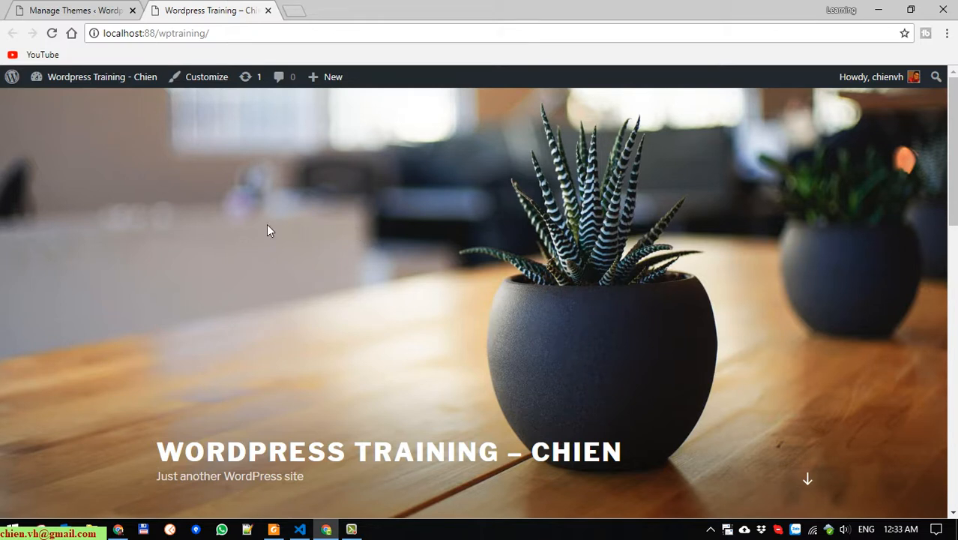
{"action": "left_click", "coordinate": [51, 35]}
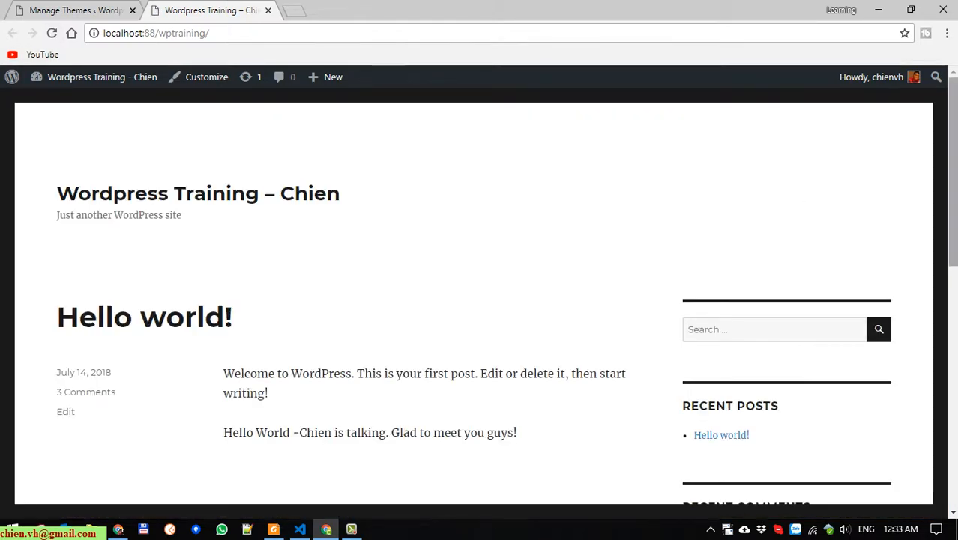
{"action": "left_click_drag", "start_coordinate": [951, 110], "coordinate": [924, 30]}
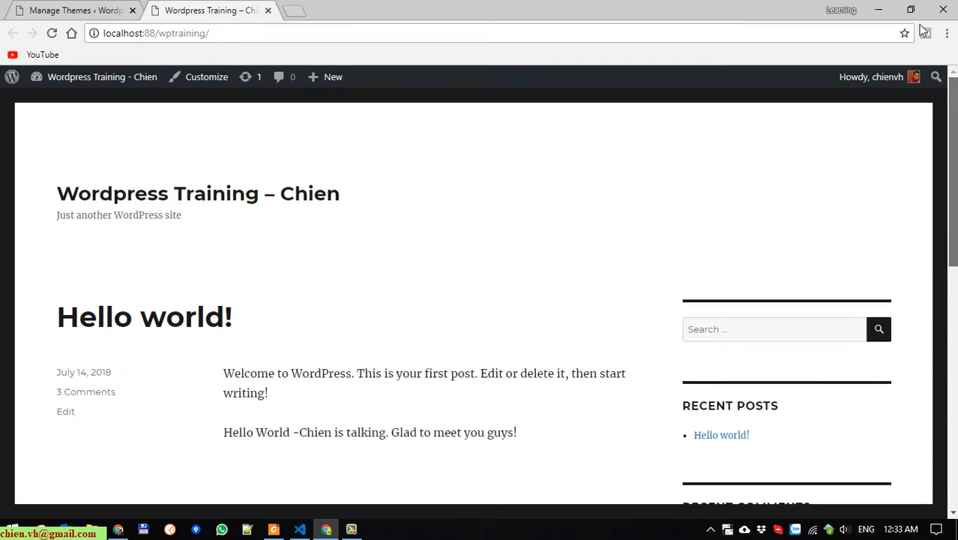
{"action": "scroll", "coordinate": [905, 140], "scroll_direction": "down", "scroll_amount": 3}
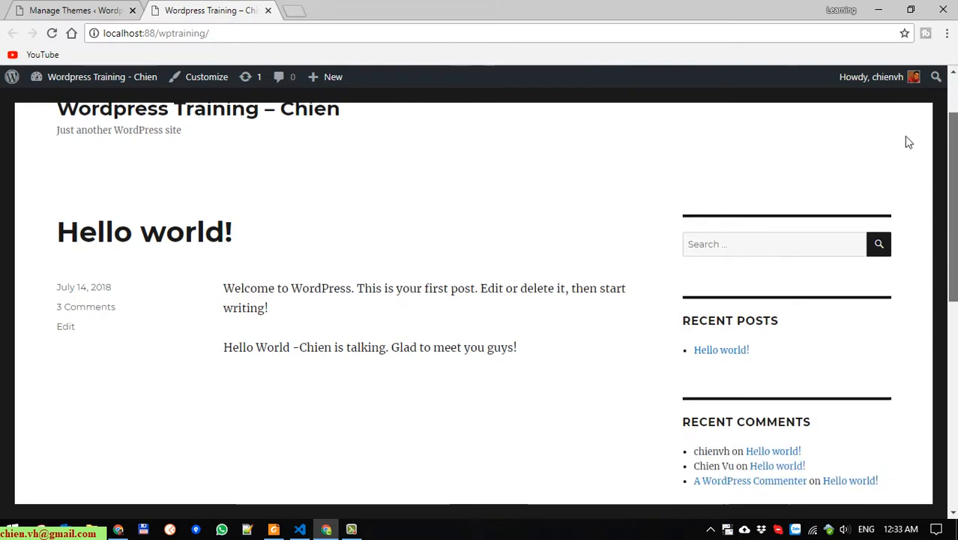
{"action": "scroll", "coordinate": [902, 171], "scroll_direction": "up", "scroll_amount": 3}
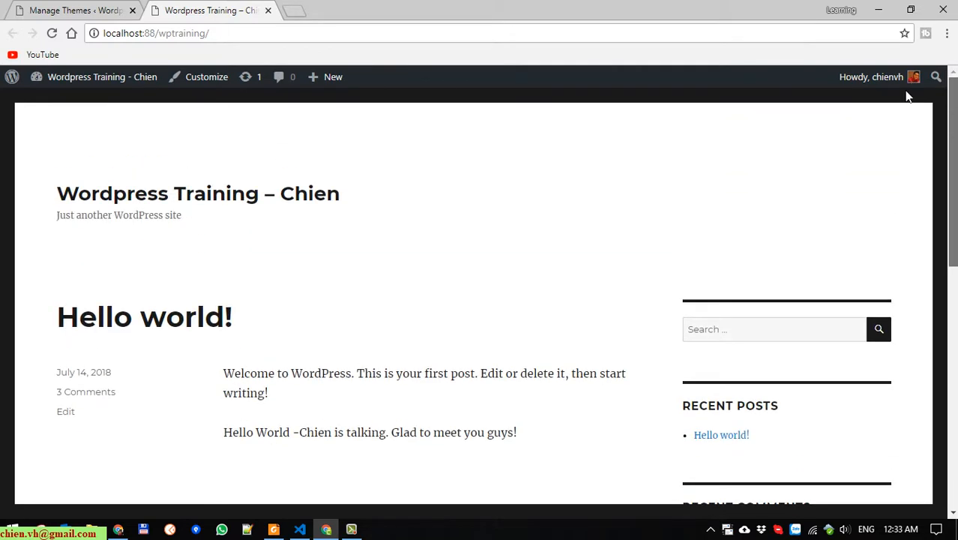
{"action": "scroll", "coordinate": [907, 97], "scroll_direction": "down", "scroll_amount": 2}
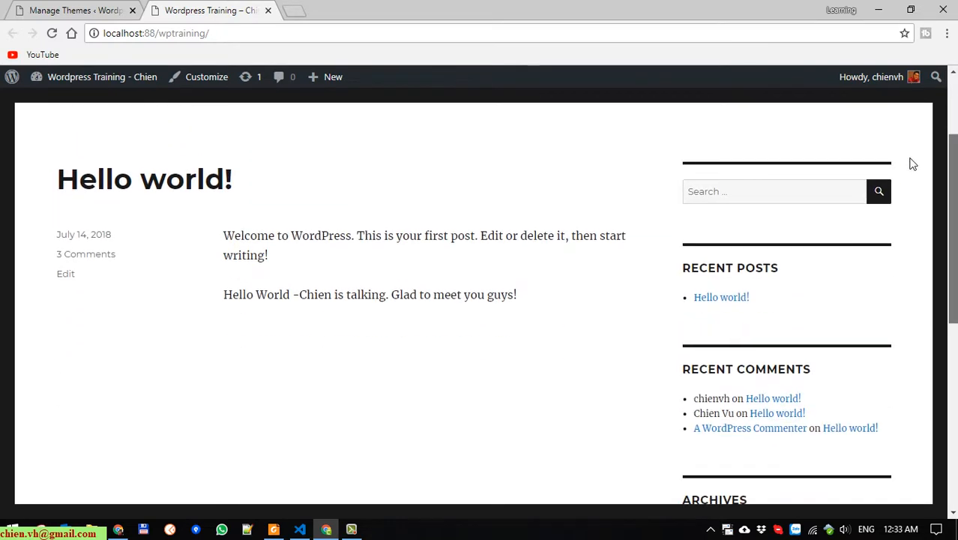
{"action": "scroll", "coordinate": [911, 160], "scroll_direction": "up", "scroll_amount": 2}
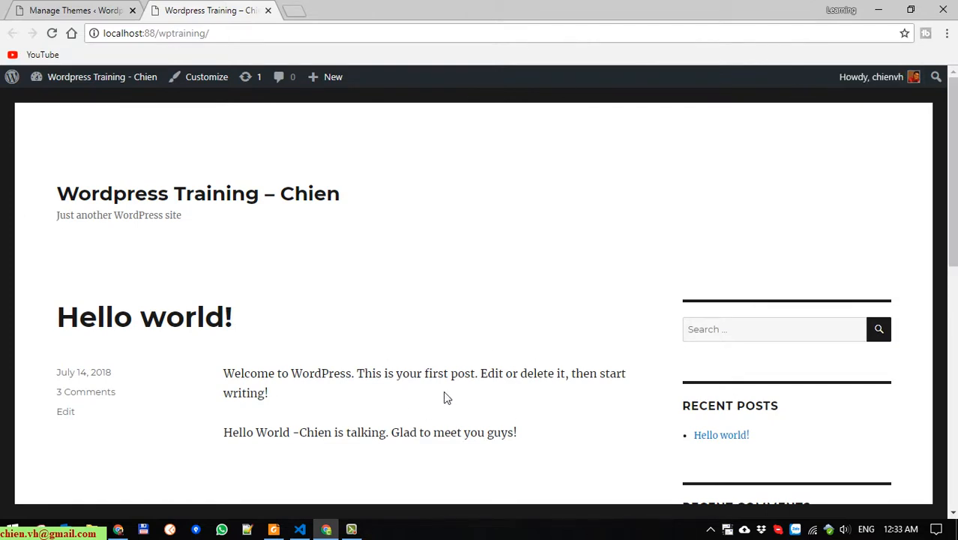
Examine the live site's header area, search box and sidebar sections down to the footer
{"action": "left_click_drag", "start_coordinate": [53, 143], "coordinate": [757, 142]}
{"action": "left_click", "coordinate": [801, 158]}
{"action": "scroll", "coordinate": [422, 340], "scroll_direction": "down", "scroll_amount": 1}
{"action": "scroll", "coordinate": [422, 340], "scroll_direction": "down", "scroll_amount": 2}
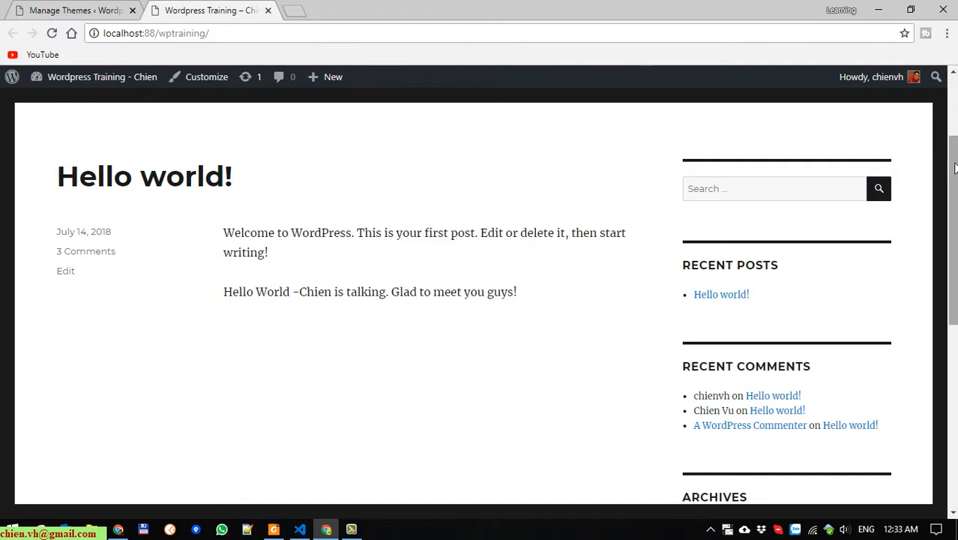
{"action": "mouse_move", "coordinate": [955, 168]}
{"action": "left_mouse_down"}
{"action": "mouse_move", "coordinate": [956, 155]}
{"action": "mouse_move", "coordinate": [951, 209]}
{"action": "mouse_move", "coordinate": [947, 165]}
{"action": "left_mouse_up"}
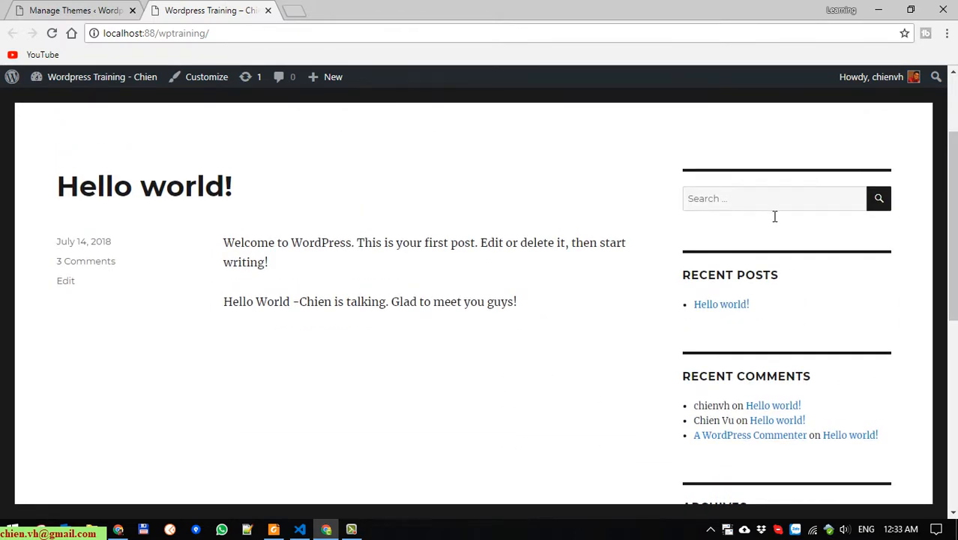
{"action": "left_click", "coordinate": [760, 207]}
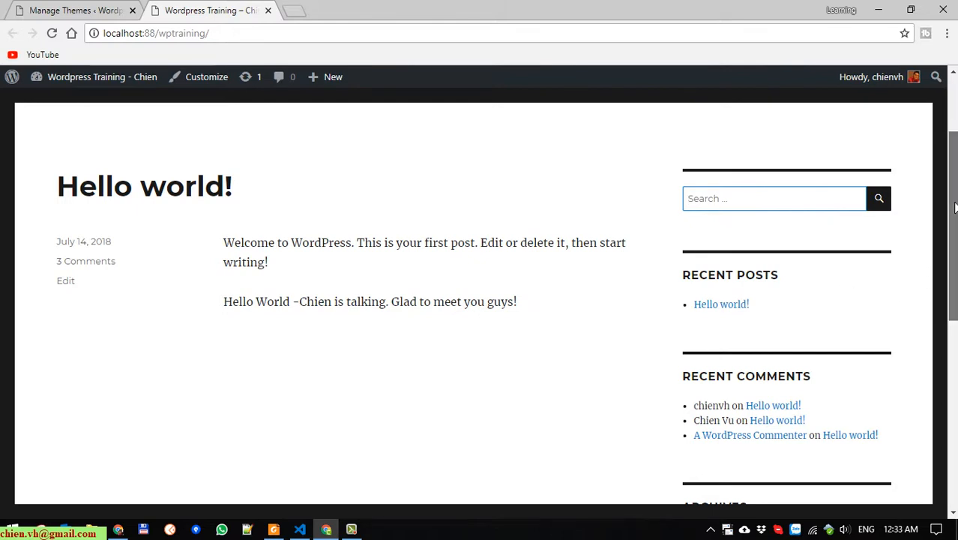
{"action": "left_click_drag", "start_coordinate": [954, 208], "coordinate": [955, 260]}
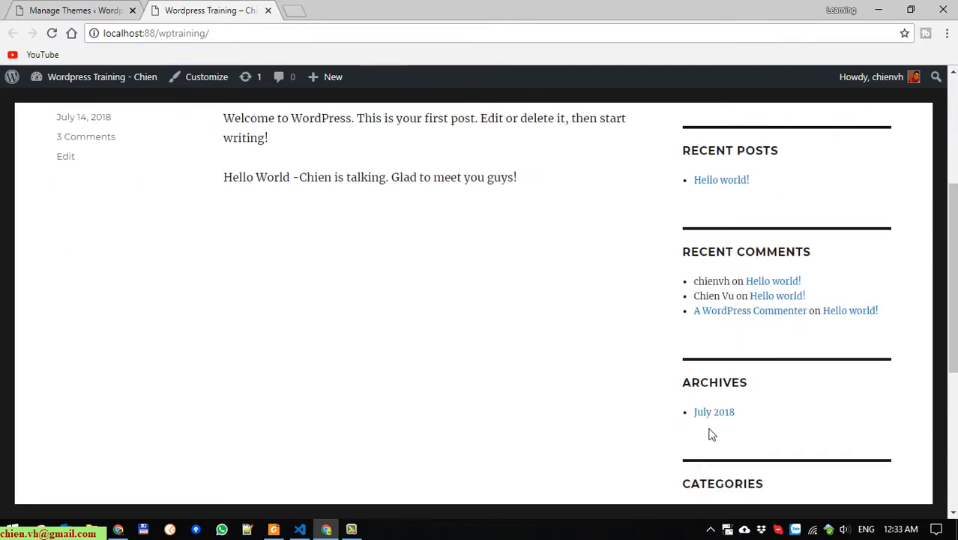
{"action": "scroll", "coordinate": [775, 346], "scroll_direction": "down", "scroll_amount": 2}
{"action": "scroll", "coordinate": [749, 385], "scroll_direction": "down", "scroll_amount": 3}
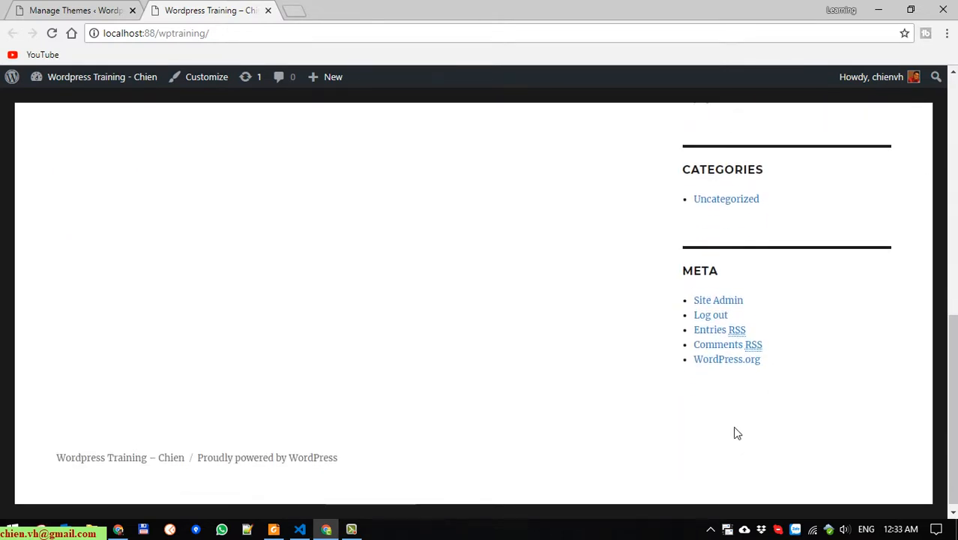
{"action": "left_click_drag", "start_coordinate": [951, 378], "coordinate": [937, 117]}
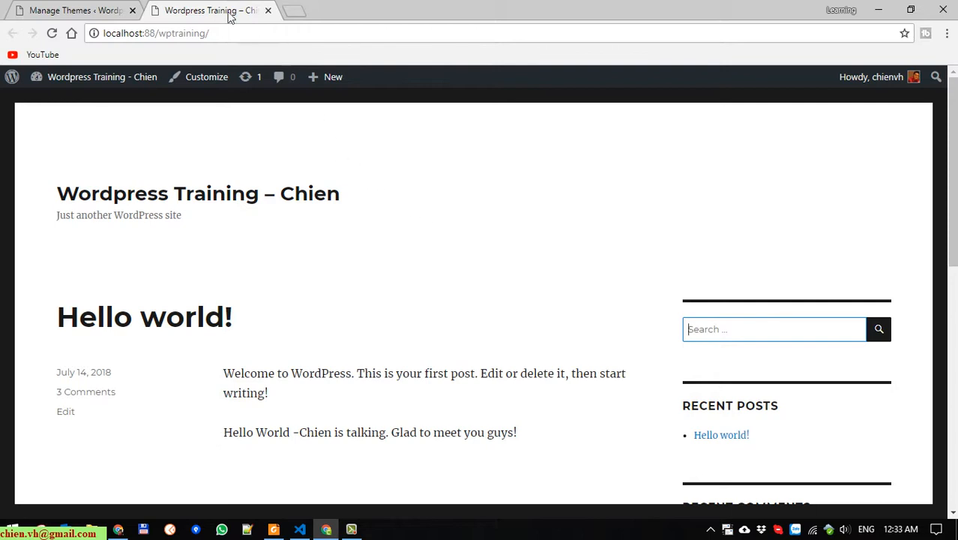
Return to the theme management page and open a live preview of the Twenty Seventeen theme
{"action": "left_click", "coordinate": [90, 6]}
{"action": "mouse_move", "coordinate": [772, 318]}
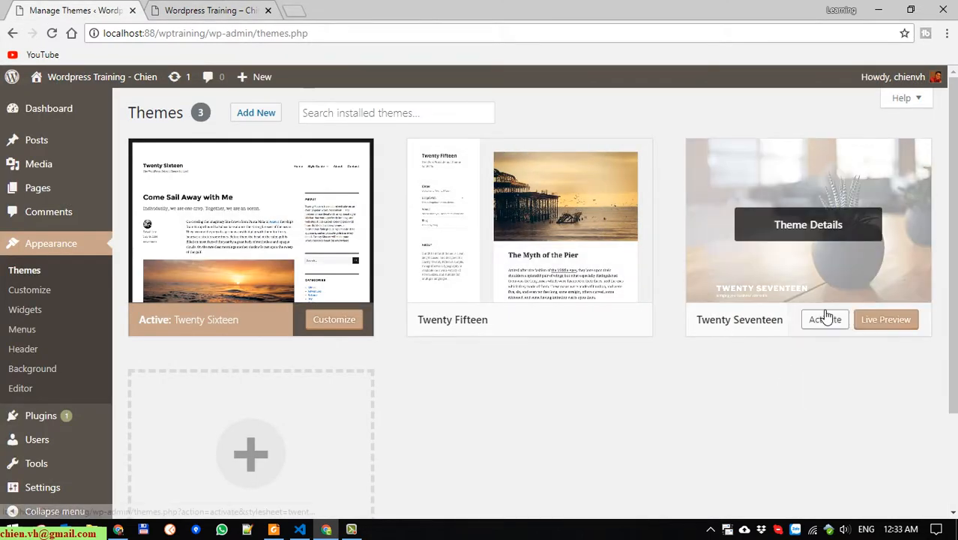
{"action": "left_click", "coordinate": [879, 321]}
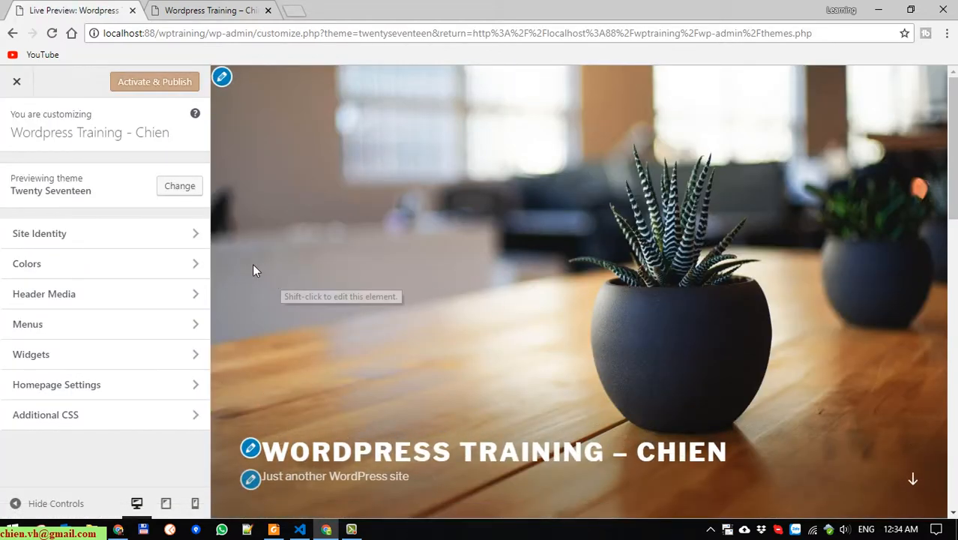
Look through the Site Identity settings, including the site title and tagline, and close the preview without activating the theme
{"action": "left_click", "coordinate": [171, 238]}
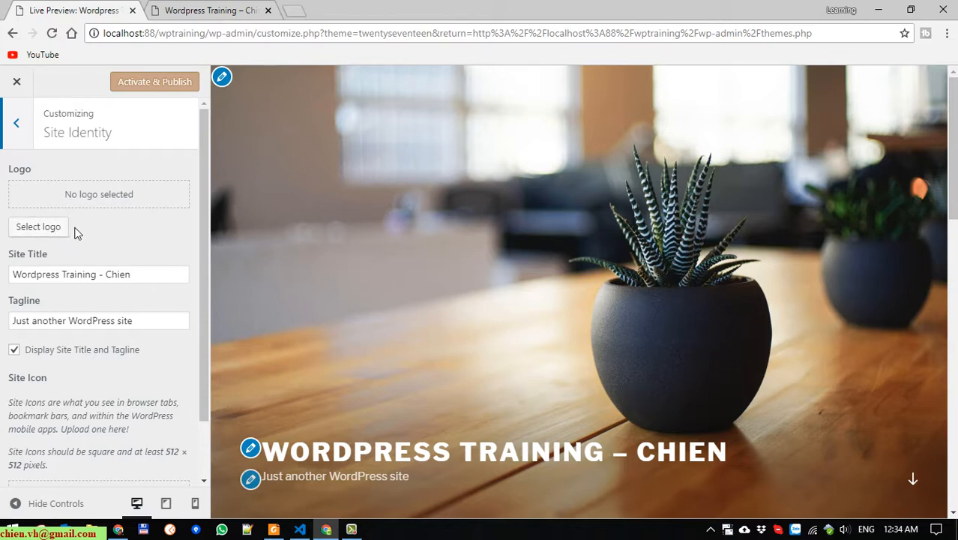
{"action": "mouse_move", "coordinate": [210, 217]}
{"action": "left_mouse_down"}
{"action": "mouse_move", "coordinate": [204, 306]}
{"action": "mouse_move", "coordinate": [204, 208]}
{"action": "left_mouse_up"}
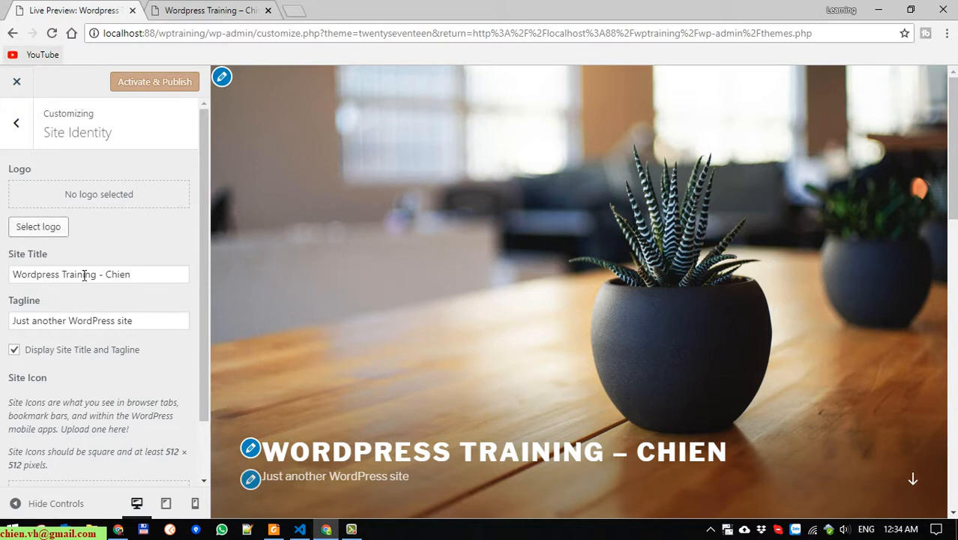
{"action": "left_click", "coordinate": [167, 281]}
{"action": "left_click_drag", "start_coordinate": [166, 281], "coordinate": [2, 261]}
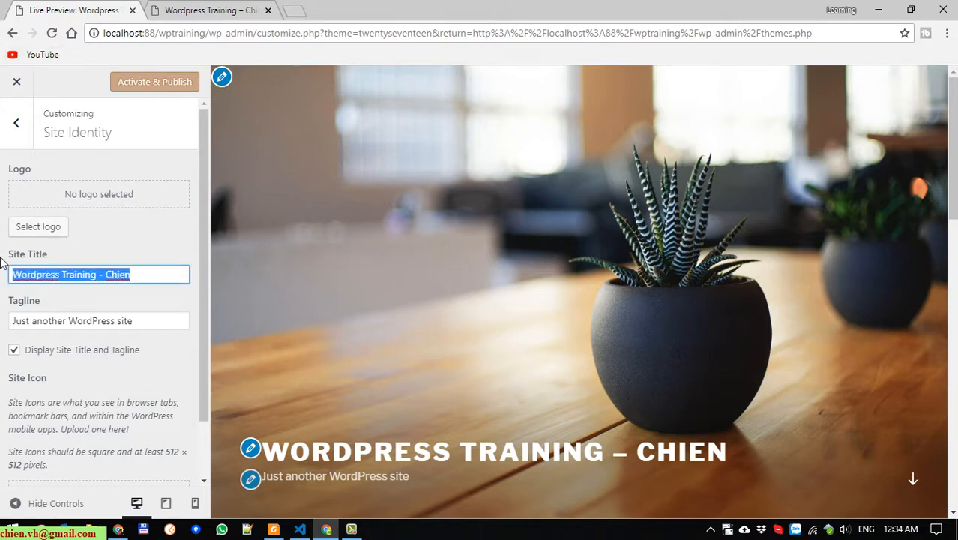
{"action": "left_click", "coordinate": [161, 323]}
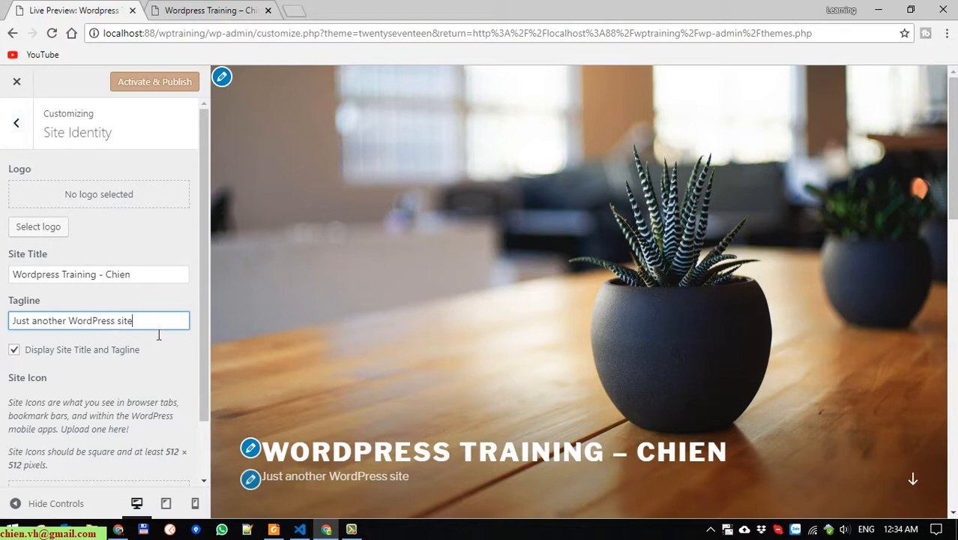
{"action": "left_click", "coordinate": [18, 83]}
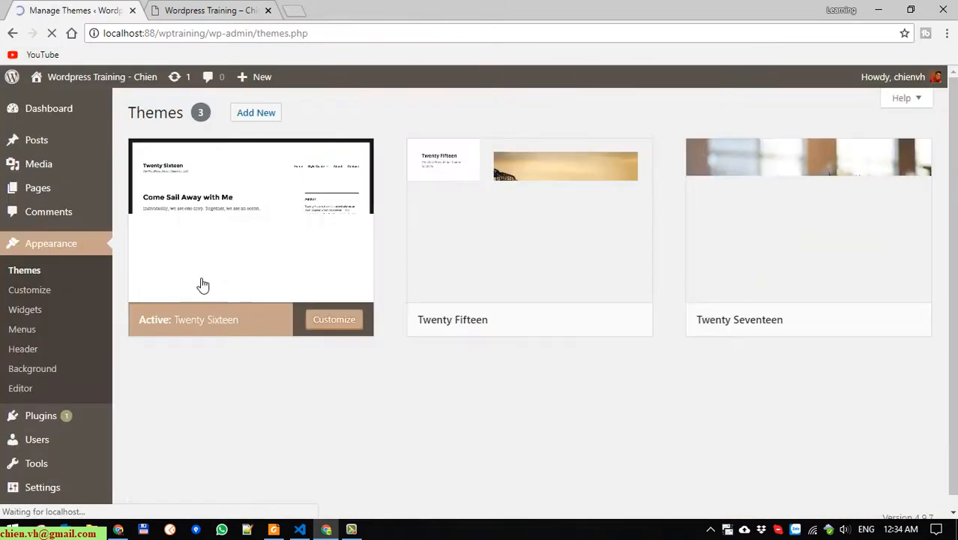
Customize the active Twenty Sixteen theme and set its base color scheme to Dark
{"action": "mouse_move", "coordinate": [507, 325]}
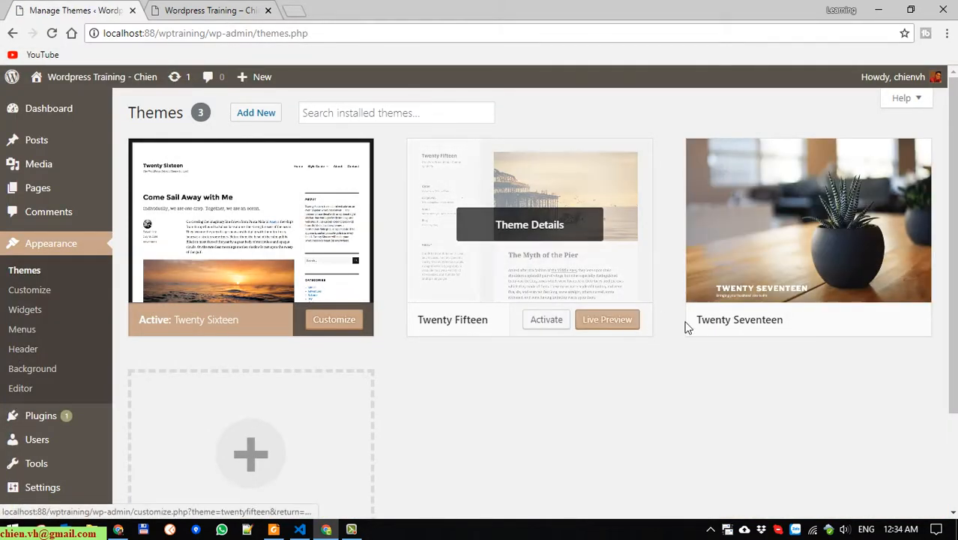
{"action": "mouse_move", "coordinate": [780, 327]}
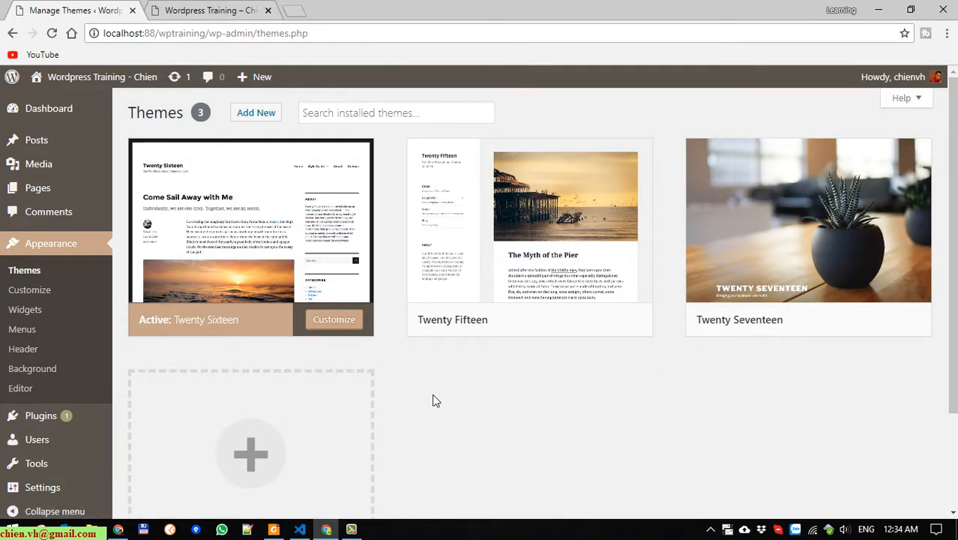
{"action": "left_click", "coordinate": [336, 321]}
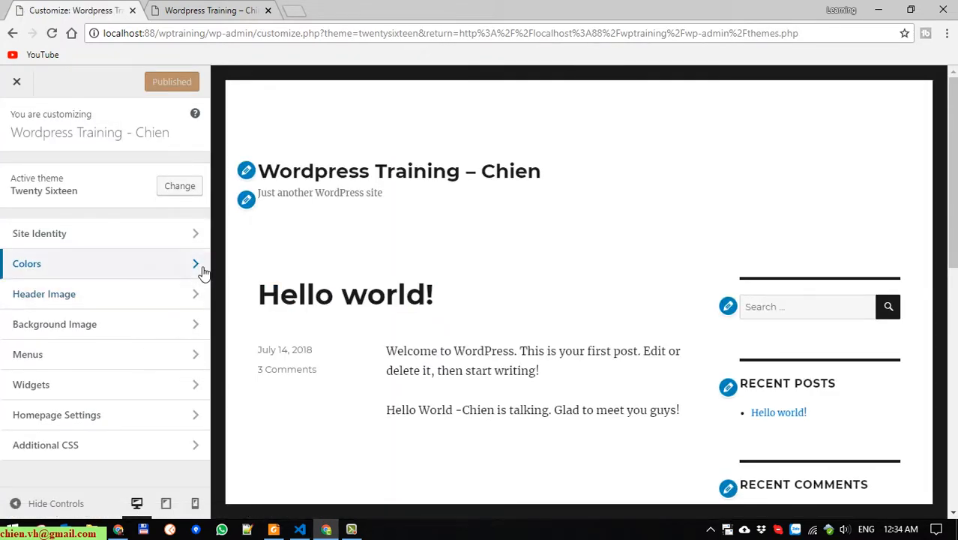
{"action": "left_click", "coordinate": [194, 264]}
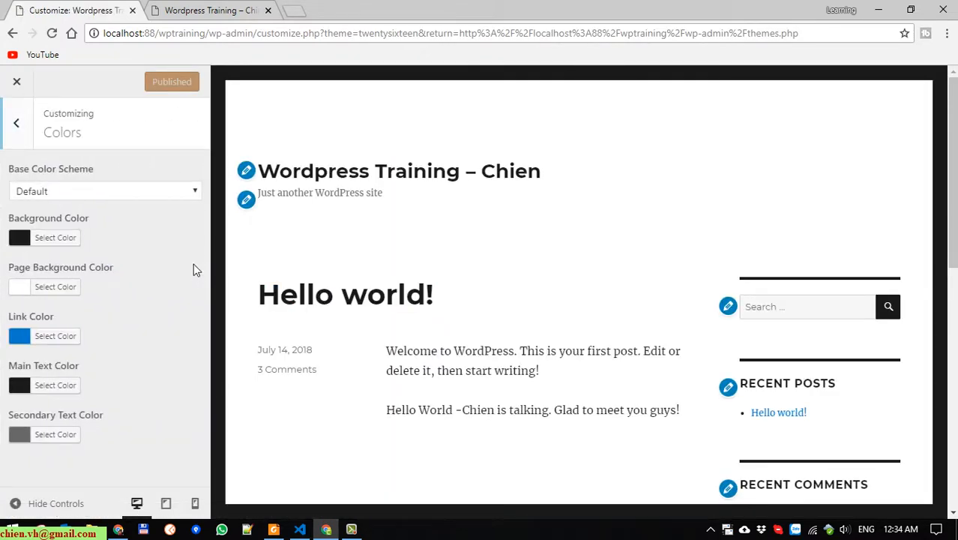
{"action": "left_click", "coordinate": [107, 192]}
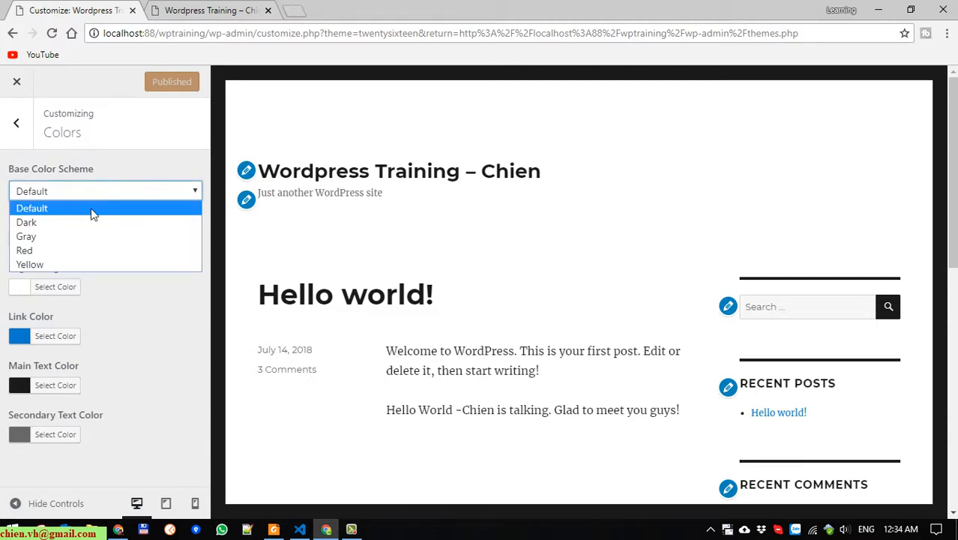
{"action": "left_click", "coordinate": [81, 219]}
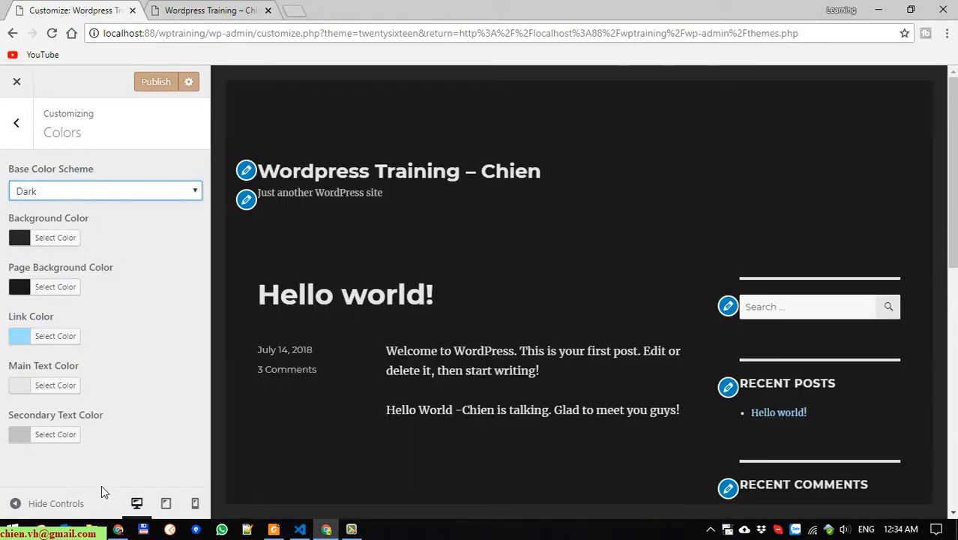
Publish the Dark color scheme and reload the live site to check it from the header down to the Meta section
{"action": "left_click", "coordinate": [161, 81]}
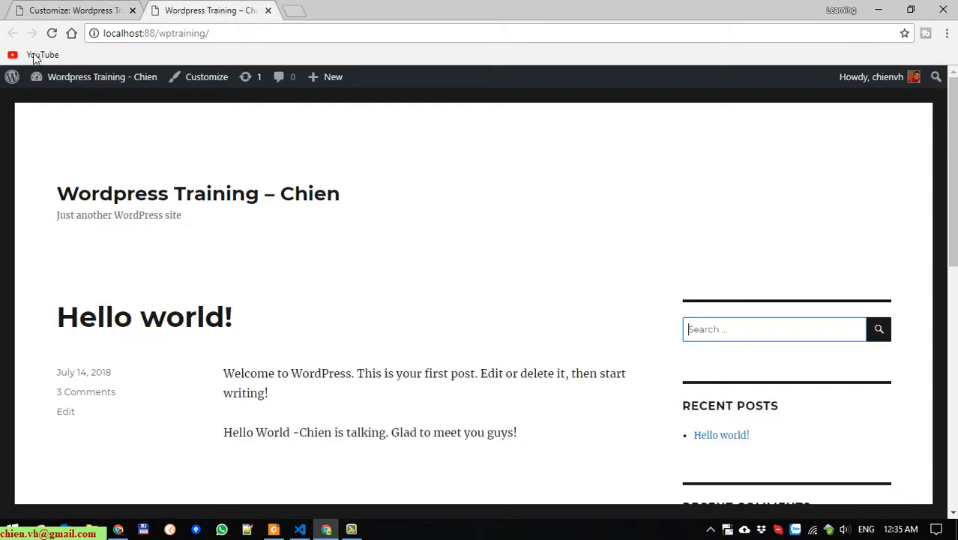
{"action": "left_click", "coordinate": [196, 11]}
{"action": "left_click", "coordinate": [51, 34]}
{"action": "scroll", "coordinate": [456, 298], "scroll_direction": "down", "scroll_amount": 1}
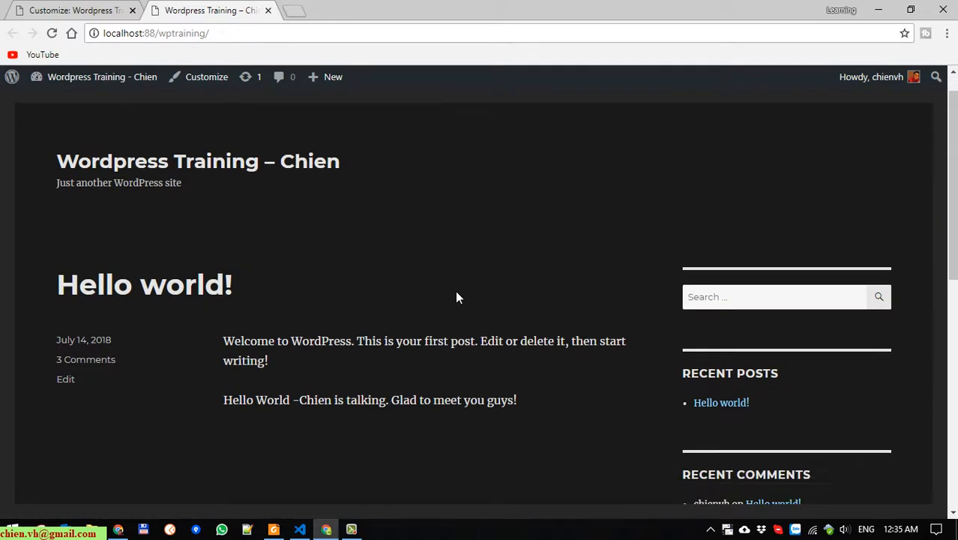
{"action": "scroll", "coordinate": [450, 304], "scroll_direction": "down", "scroll_amount": 6}
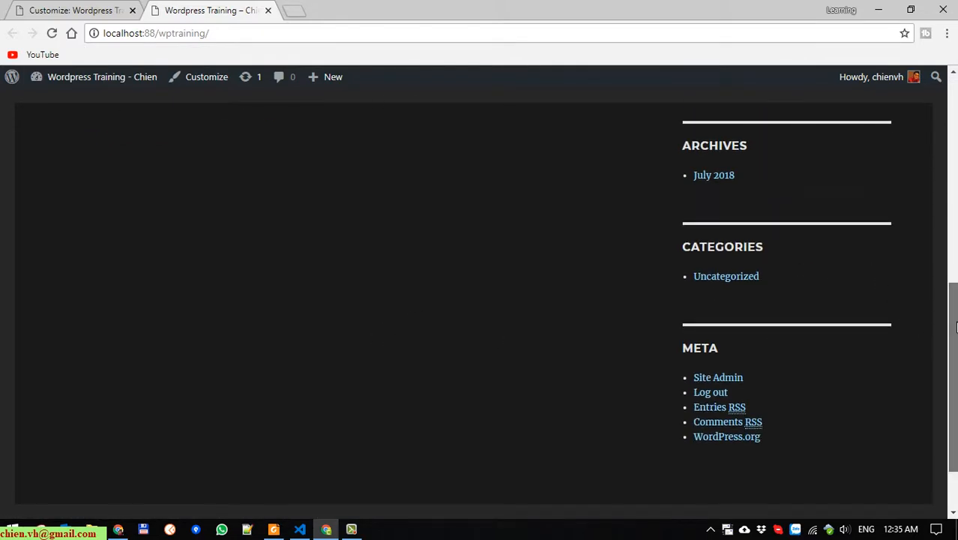
{"action": "left_click_drag", "start_coordinate": [957, 327], "coordinate": [911, 122]}
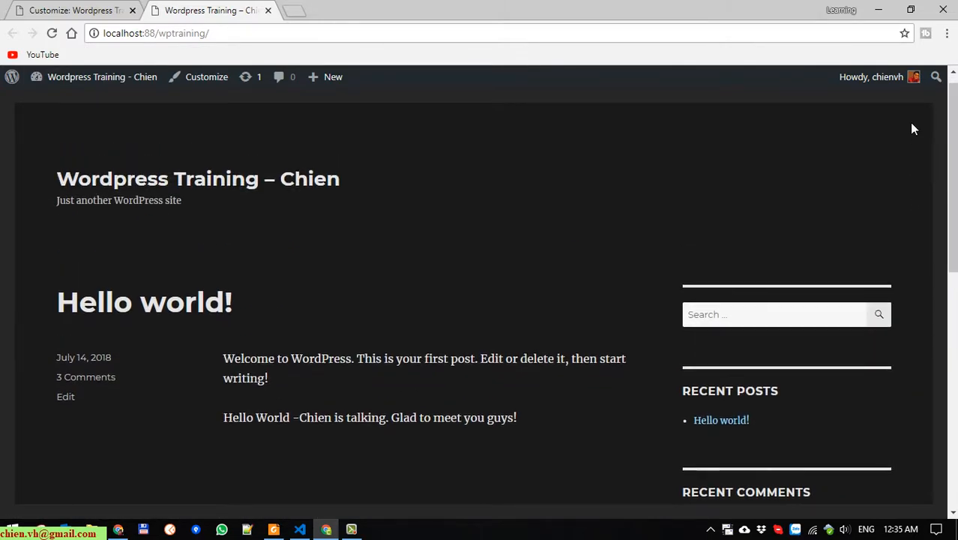
Leave the Colors settings and close the Twenty Sixteen customizer to return to the theme management page
{"action": "left_click", "coordinate": [84, 10]}
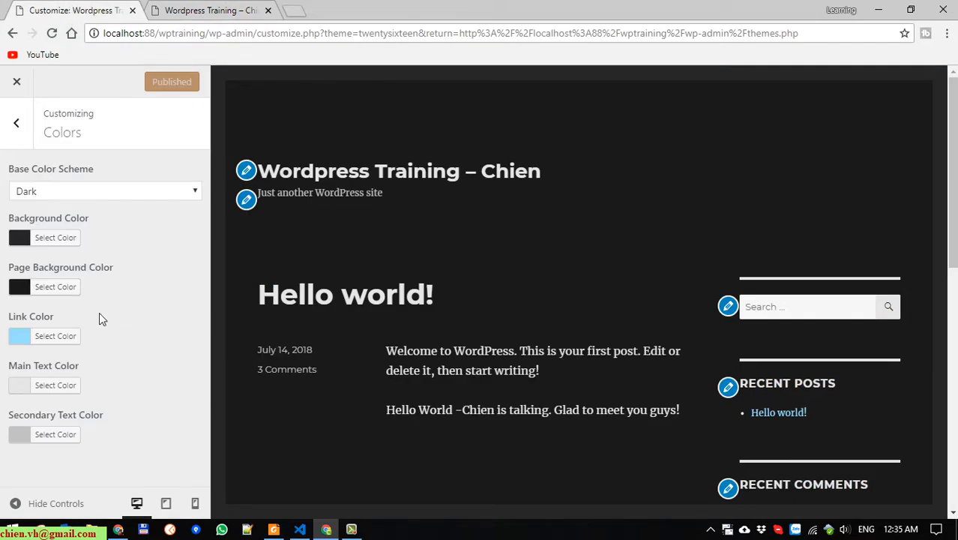
{"action": "left_click", "coordinate": [15, 123]}
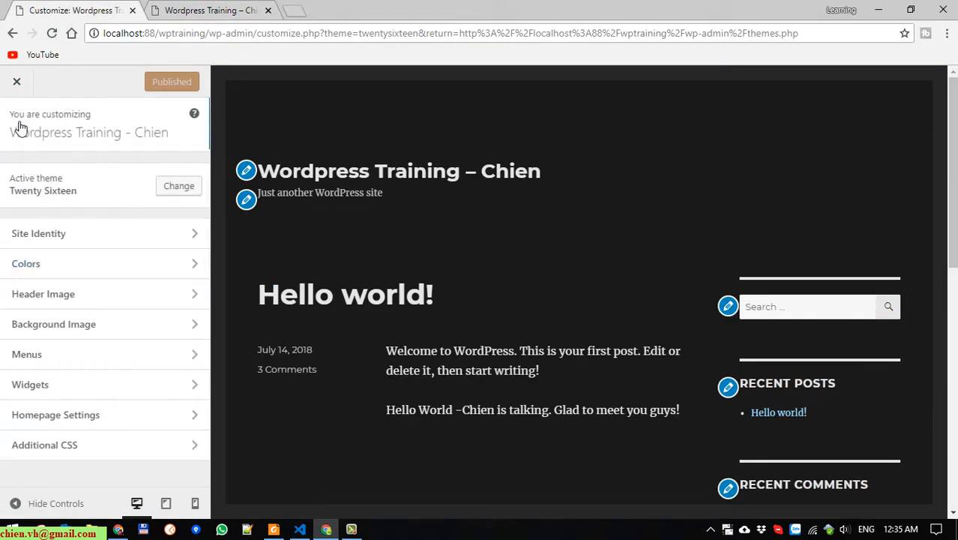
{"action": "left_click", "coordinate": [17, 83]}
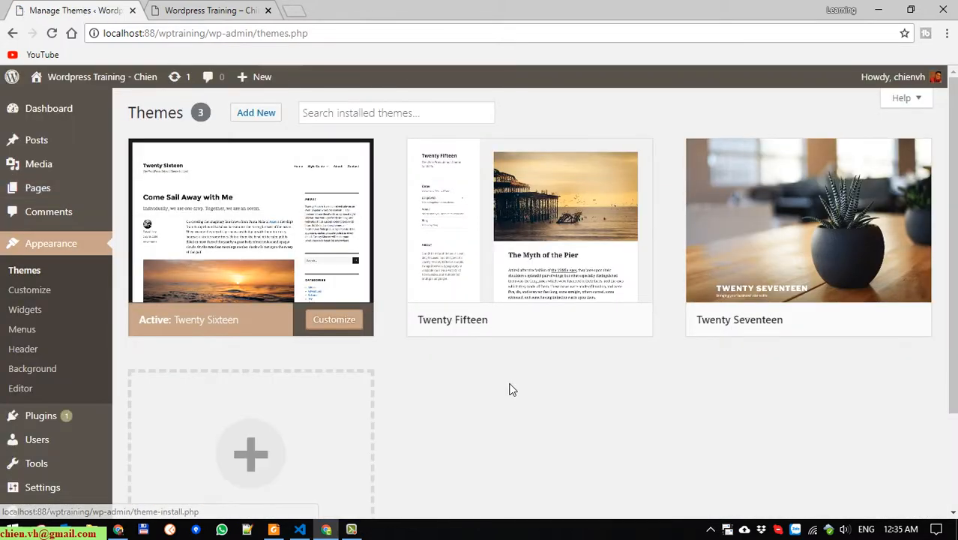
Look over the installed themes and the Add New Theme option, and switch to the course notes in Visual Studio Code
{"action": "scroll", "coordinate": [256, 308], "scroll_direction": "down", "scroll_amount": 3}
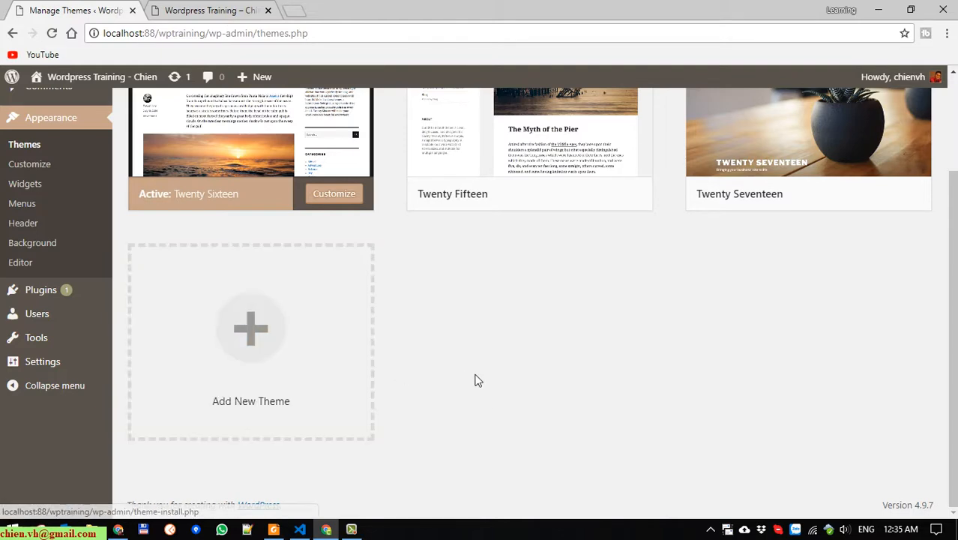
{"action": "scroll", "coordinate": [473, 382], "scroll_direction": "up", "scroll_amount": 3}
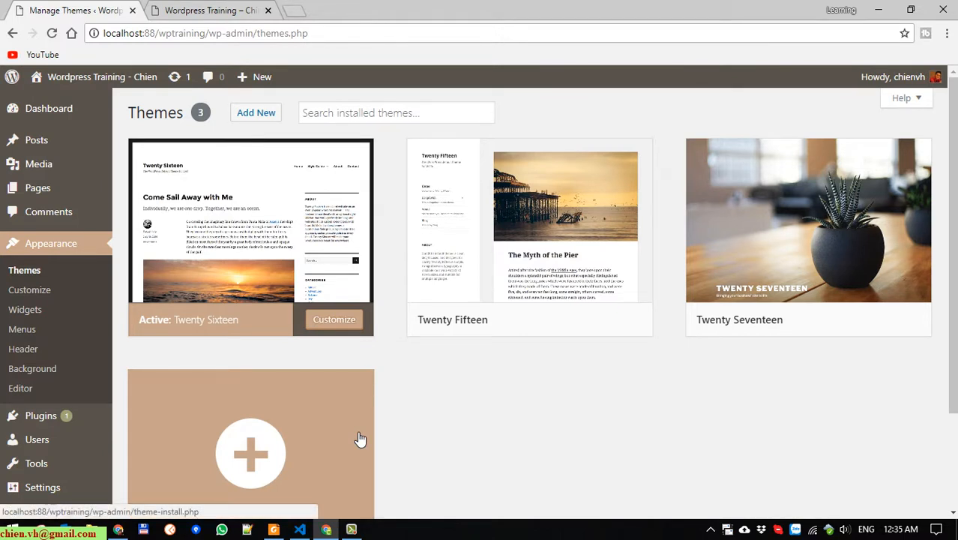
{"action": "scroll", "coordinate": [505, 447], "scroll_direction": "down", "scroll_amount": 2}
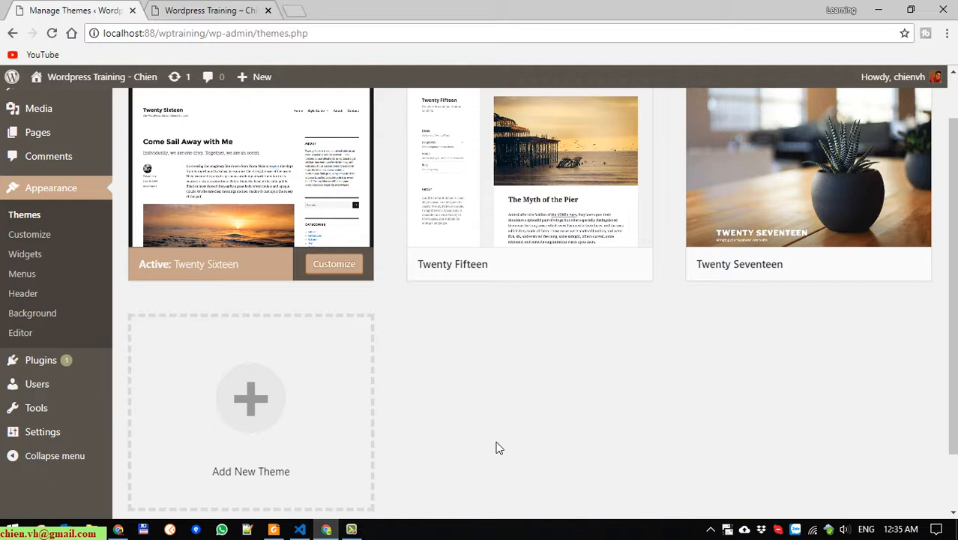
{"action": "scroll", "coordinate": [450, 398], "scroll_direction": "down", "scroll_amount": 2}
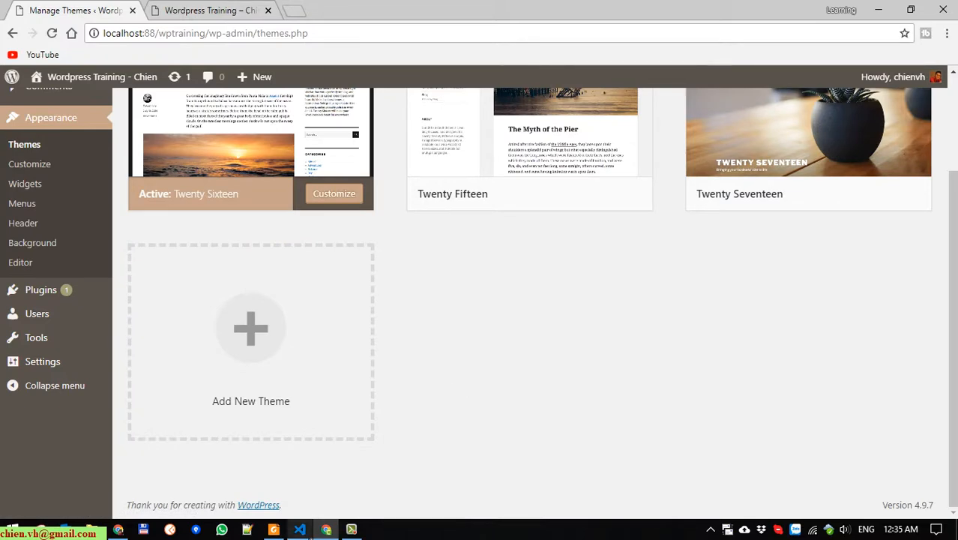
{"action": "left_click", "coordinate": [300, 530]}
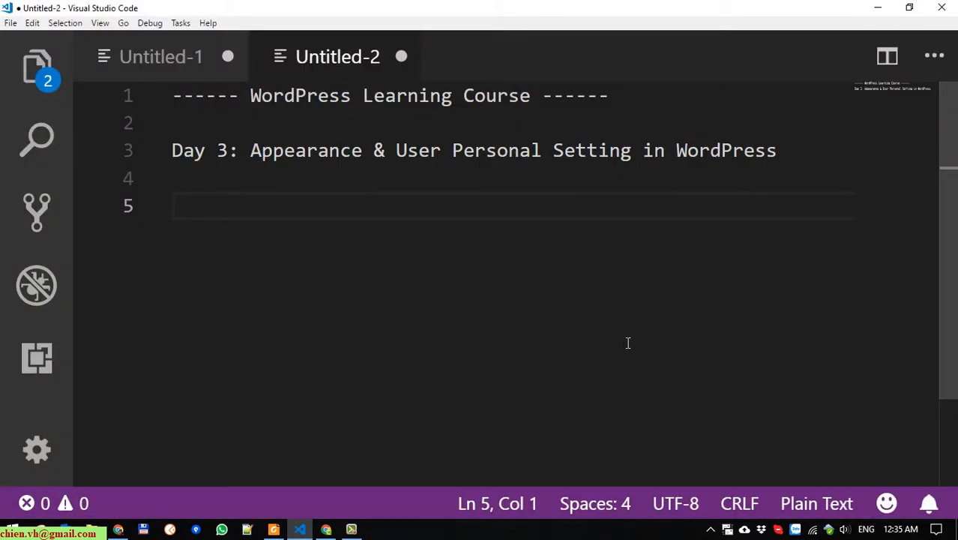